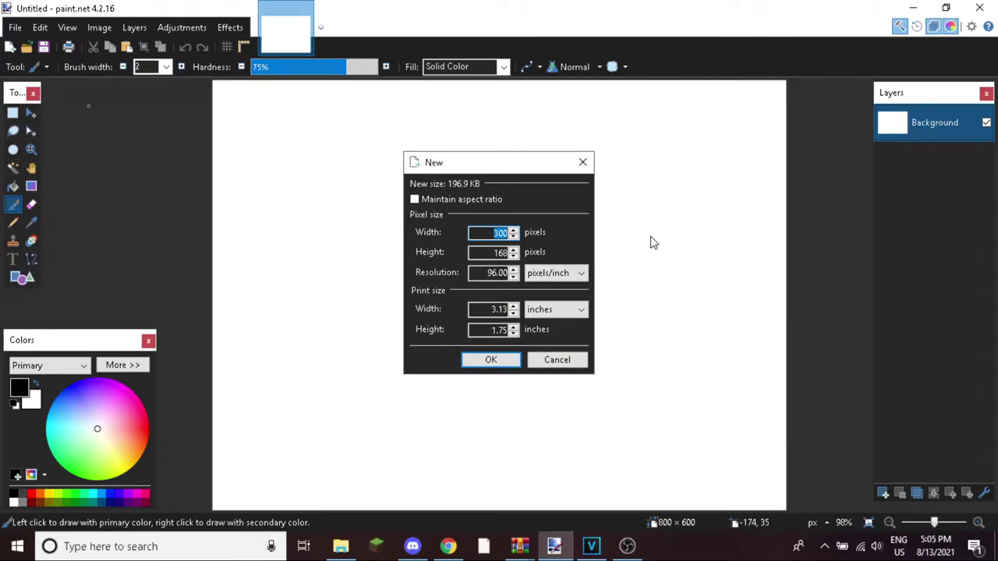
Create a new canvas 16 pixels wide and 16 pixels high
{"action": "type", "text": "16"}
{"action": "key", "text": "Tab"}
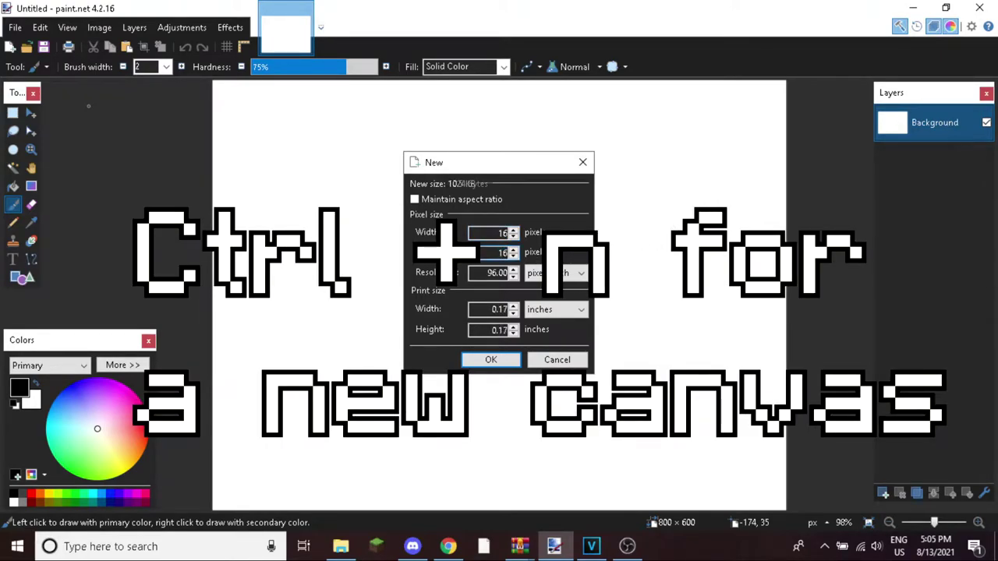
{"action": "key", "text": "Return"}
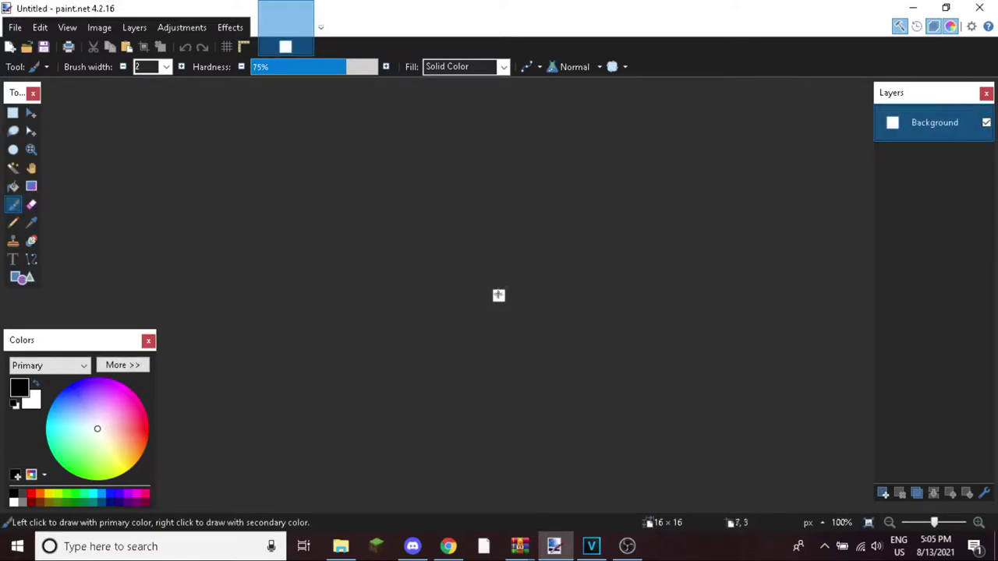
Clear the white background of the whole canvas to transparency and activate the Pencil tool
{"action": "scroll", "coordinate": [498, 296], "scroll_direction": "up", "scroll_amount": 3}
{"action": "scroll", "coordinate": [505, 305], "scroll_direction": "up", "scroll_amount": 6}
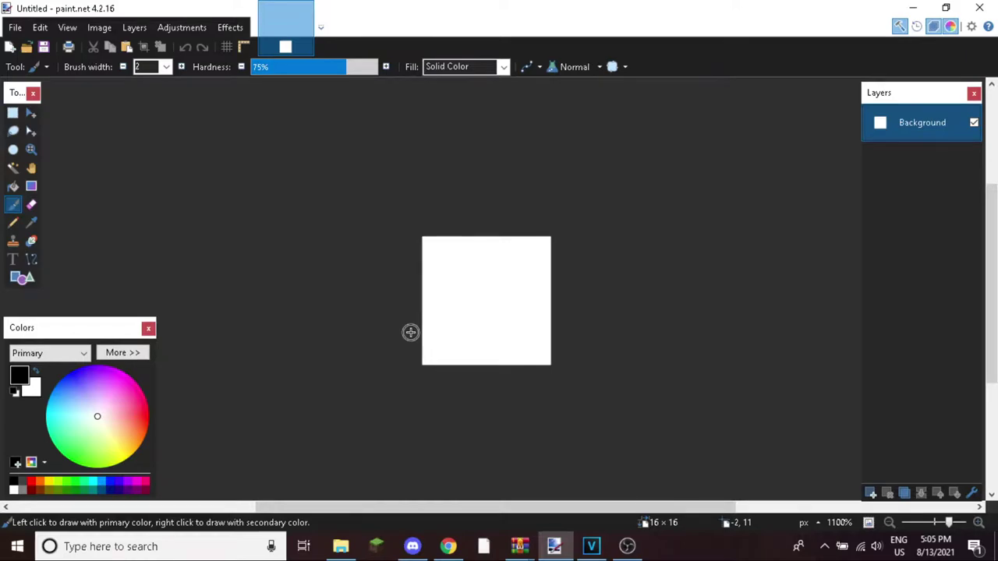
{"action": "key", "text": "ctrl+a"}
{"action": "key", "text": "Delete"}
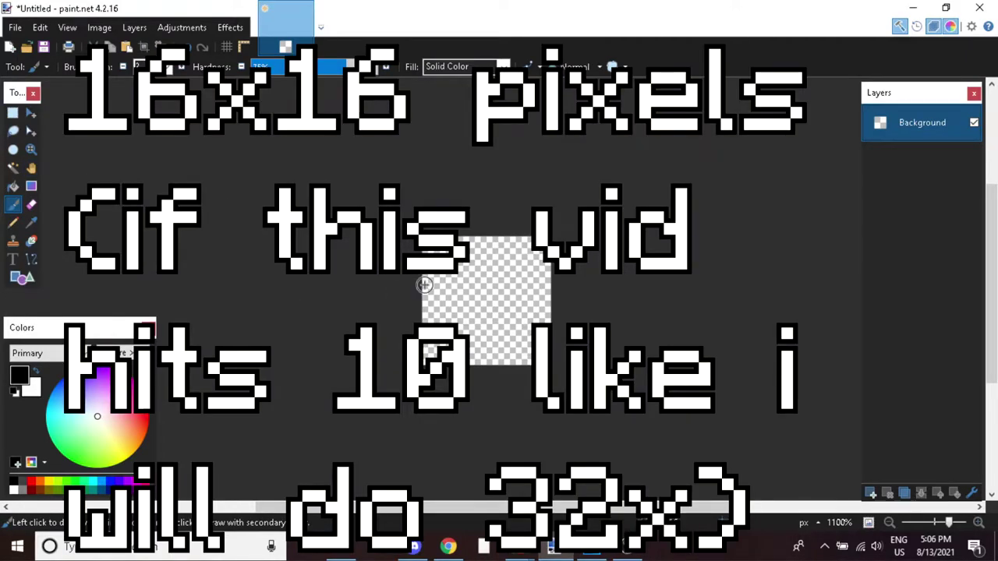
{"action": "scroll", "coordinate": [424, 284], "scroll_direction": "up", "scroll_amount": 1}
{"action": "key", "text": "p"}
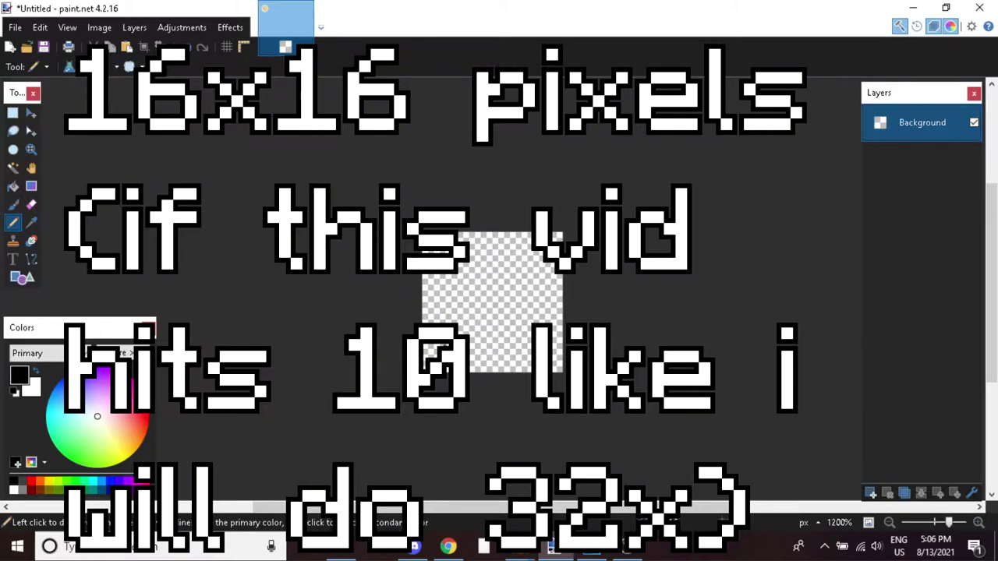
{"action": "scroll", "coordinate": [460, 372], "scroll_direction": "up", "scroll_amount": 1}
{"action": "scroll", "coordinate": [425, 351], "scroll_direction": "up", "scroll_amount": 4}
{"action": "mouse_move", "coordinate": [430, 357]}
{"action": "left_mouse_down"}
{"action": "mouse_move", "coordinate": [426, 370]}
{"action": "mouse_move", "coordinate": [438, 372]}
{"action": "left_mouse_up"}
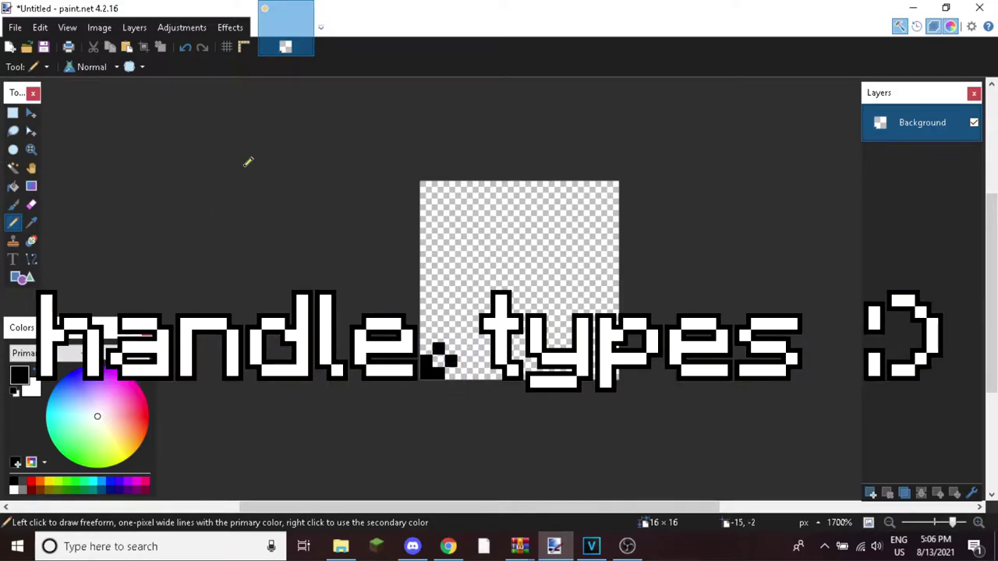
{"action": "key", "text": "ctrl+z"}
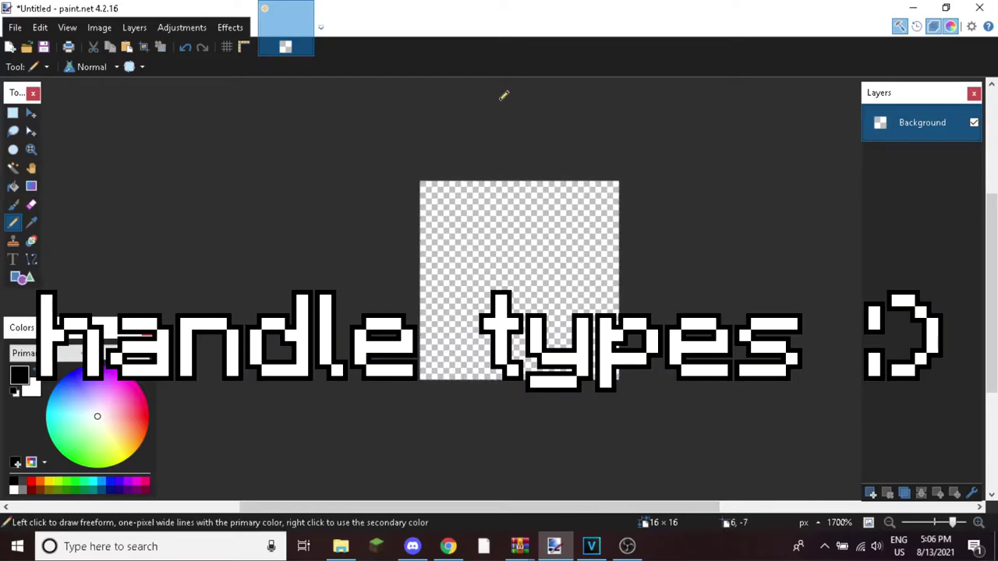
{"action": "scroll", "coordinate": [445, 373], "scroll_direction": "up", "scroll_amount": 1}
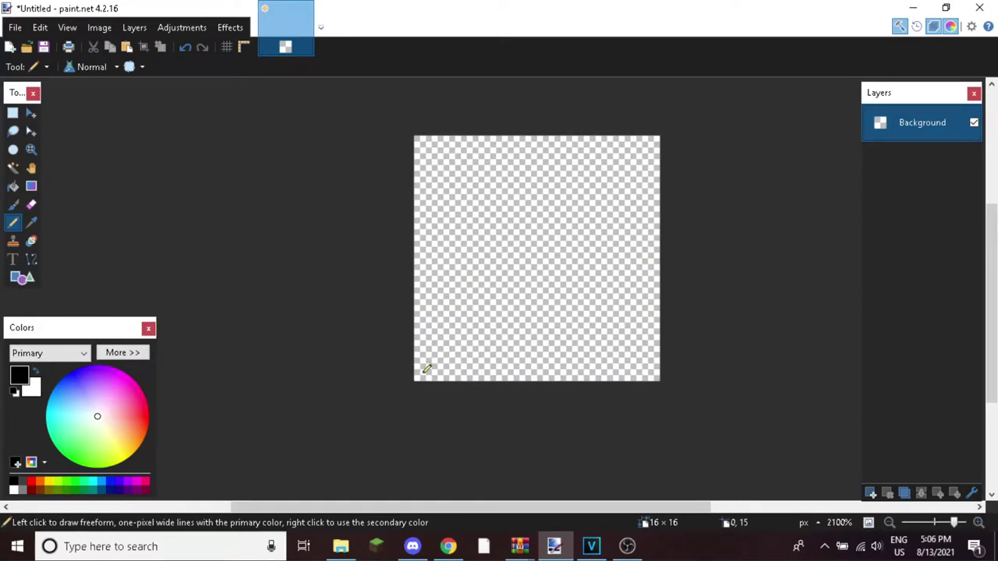
{"action": "mouse_move", "coordinate": [420, 373]}
{"action": "left_mouse_down"}
{"action": "mouse_move", "coordinate": [575, 232]}
{"action": "mouse_move", "coordinate": [662, 347]}
{"action": "mouse_move", "coordinate": [448, 222]}
{"action": "mouse_move", "coordinate": [613, 294]}
{"action": "mouse_move", "coordinate": [613, 248]}
{"action": "left_mouse_up"}
{"action": "key", "text": "ctrl+a"}
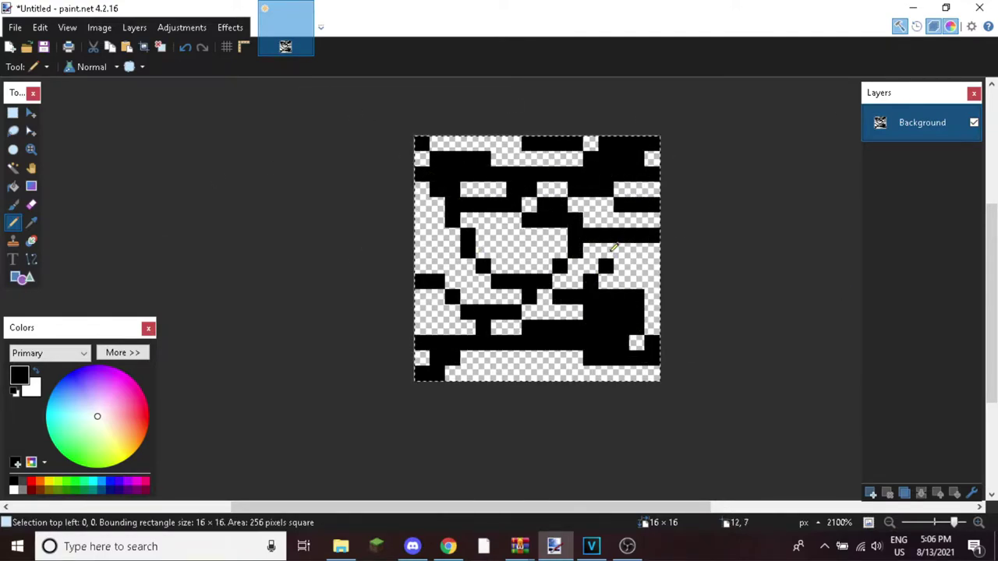
{"action": "key", "text": "Delete"}
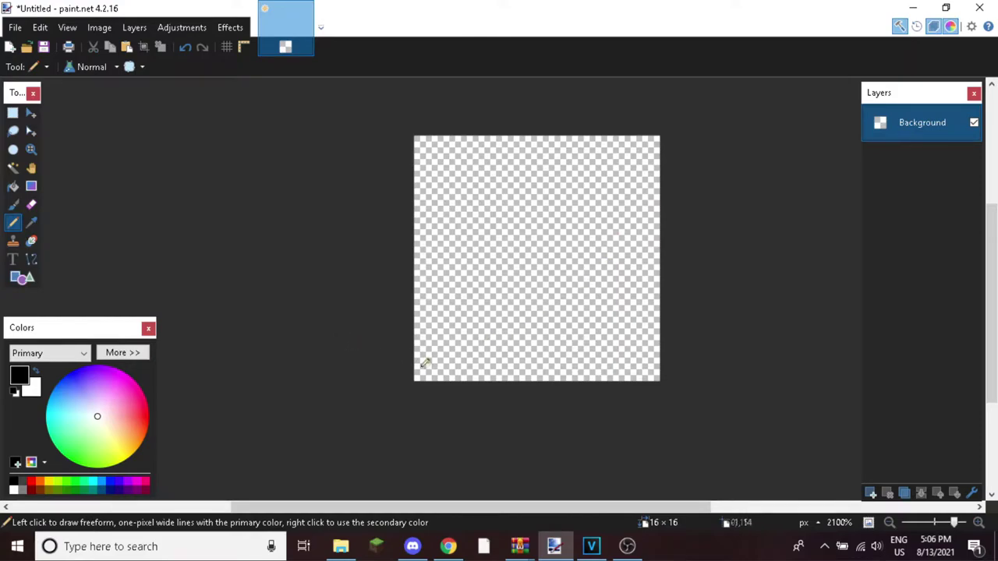
{"action": "mouse_move", "coordinate": [425, 359]}
{"action": "left_mouse_down"}
{"action": "mouse_move", "coordinate": [456, 372]}
{"action": "mouse_move", "coordinate": [435, 343]}
{"action": "mouse_move", "coordinate": [454, 359]}
{"action": "left_mouse_up"}
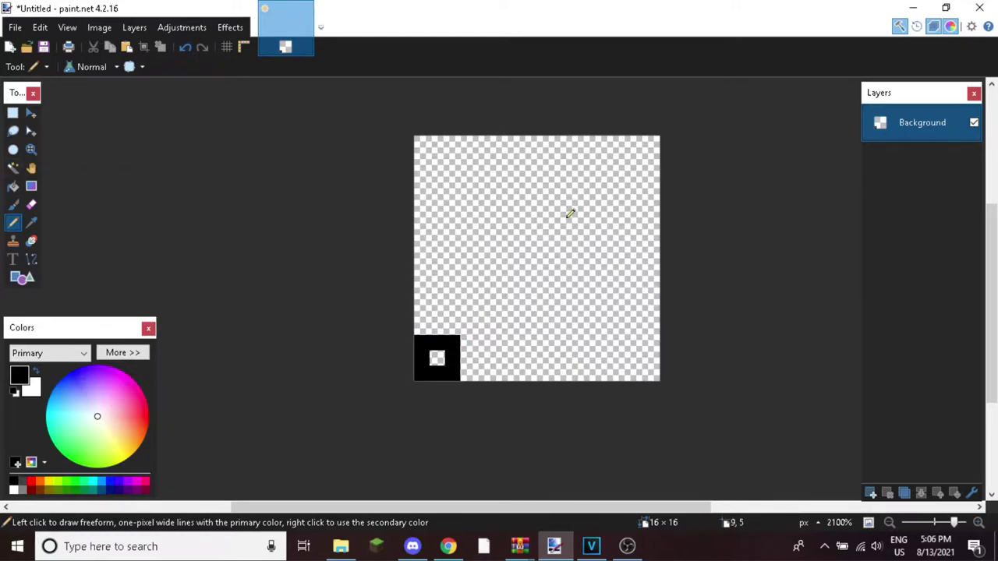
{"action": "key", "text": "ctrl+a"}
{"action": "key", "text": "Delete"}
Draw the pommel as a 3 × 3 pixel black square with an open centre in the canvas's lower-left corner
{"action": "mouse_move", "coordinate": [436, 364]}
{"action": "left_mouse_down"}
{"action": "mouse_move", "coordinate": [421, 361]}
{"action": "mouse_move", "coordinate": [446, 369]}
{"action": "left_mouse_up"}
{"action": "left_click", "coordinate": [448, 358]}
{"action": "left_click", "coordinate": [437, 343]}
{"action": "left_click", "coordinate": [453, 340]}
{"action": "left_click", "coordinate": [189, 48]}
{"action": "left_click", "coordinate": [189, 48]}
{"action": "left_click", "coordinate": [190, 49]}
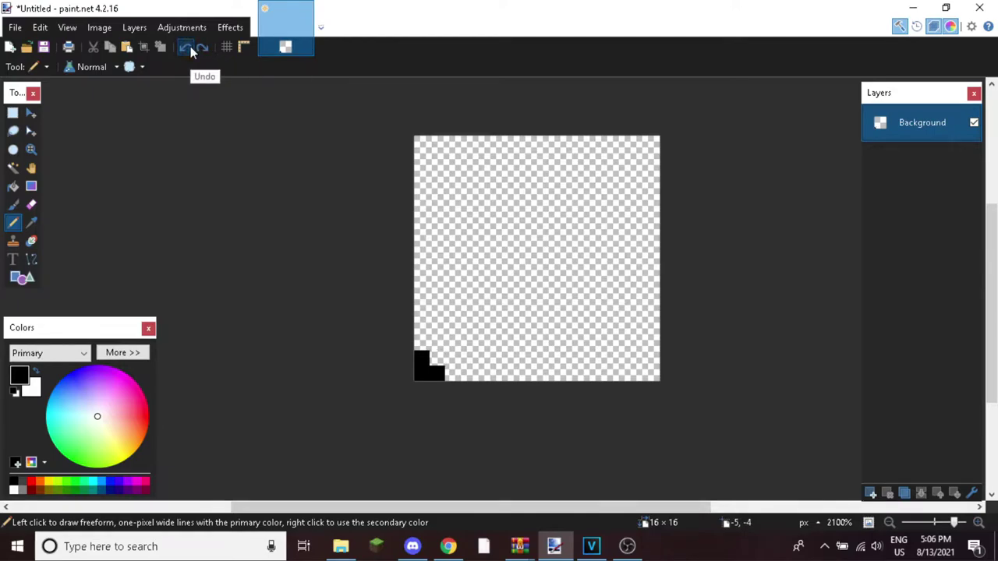
{"action": "mouse_move", "coordinate": [430, 339]}
{"action": "left_mouse_down"}
{"action": "mouse_move", "coordinate": [453, 343]}
{"action": "mouse_move", "coordinate": [454, 374]}
{"action": "left_mouse_up"}
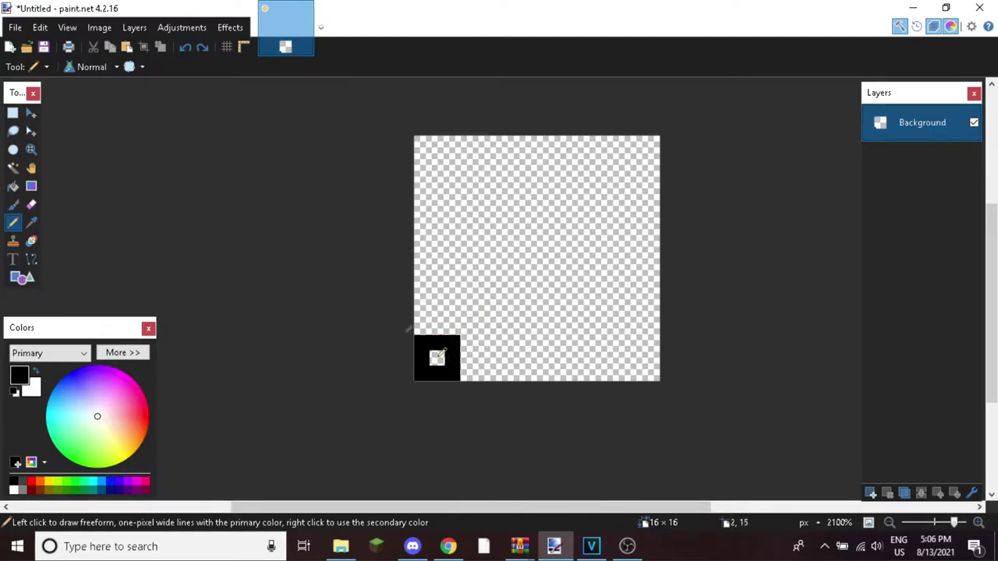
Erase the outermost lower-left corner pixel of the black pommel square
{"action": "left_click", "coordinate": [13, 117]}
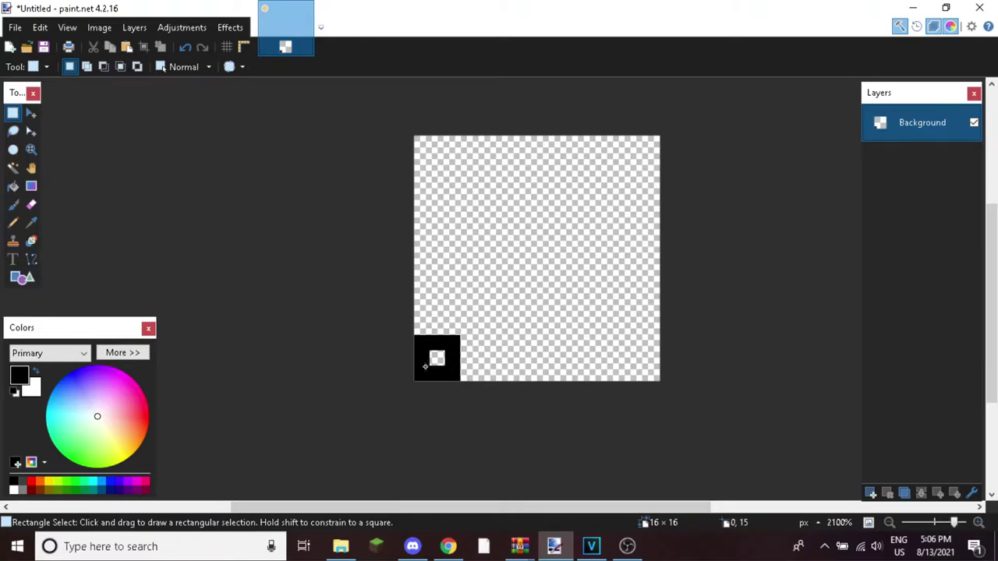
{"action": "left_click_drag", "start_coordinate": [428, 362], "coordinate": [422, 372]}
{"action": "key", "text": "Delete"}
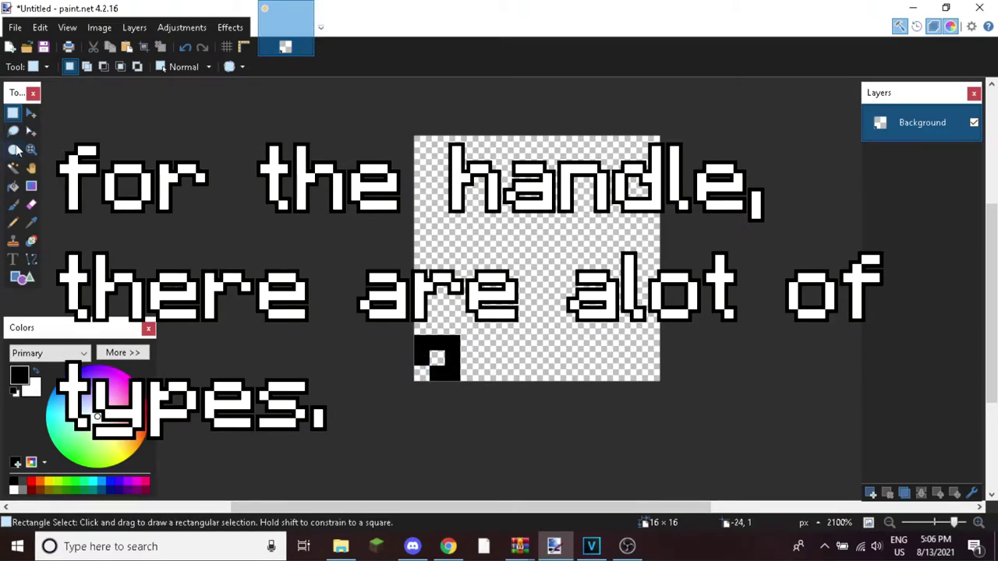
Draw the handle with black pencil pixels as two parallel diagonal edges rising from the pommel toward the upper right
{"action": "left_click", "coordinate": [12, 222]}
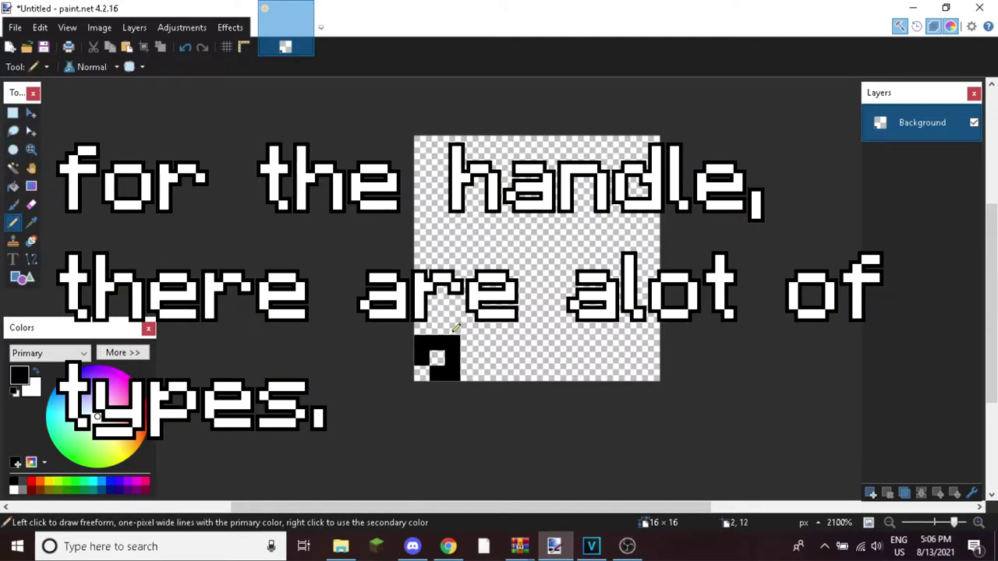
{"action": "left_click", "coordinate": [452, 327]}
{"action": "left_click", "coordinate": [468, 343]}
{"action": "left_click", "coordinate": [484, 327]}
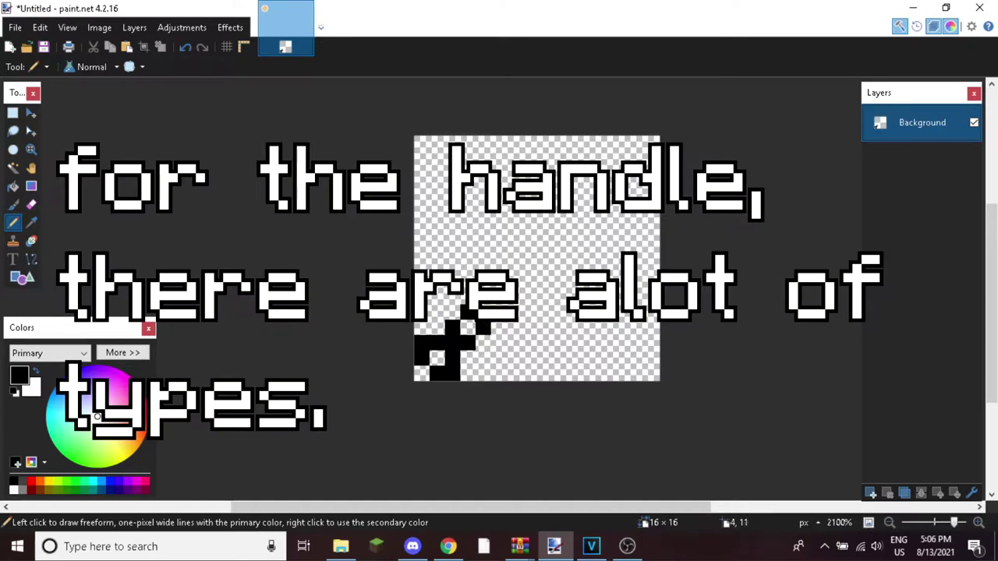
{"action": "left_click", "coordinate": [498, 311]}
{"action": "left_click", "coordinate": [498, 280]}
{"action": "left_click", "coordinate": [514, 312]}
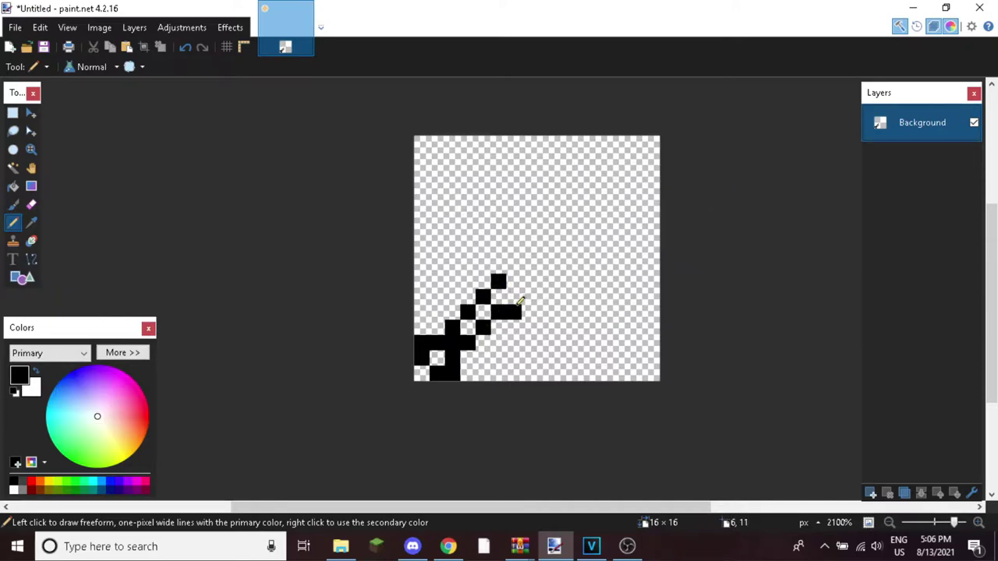
{"action": "left_click", "coordinate": [185, 47]}
Outline the crossguard in black on both sides of the handle's upper end and start the blade's upper edge with three diagonal pixels
{"action": "left_click", "coordinate": [514, 294]}
{"action": "left_click", "coordinate": [498, 265]}
{"action": "left_click", "coordinate": [483, 251]}
{"action": "left_click", "coordinate": [468, 266]}
{"action": "left_click", "coordinate": [468, 281]}
{"action": "left_click", "coordinate": [452, 251]}
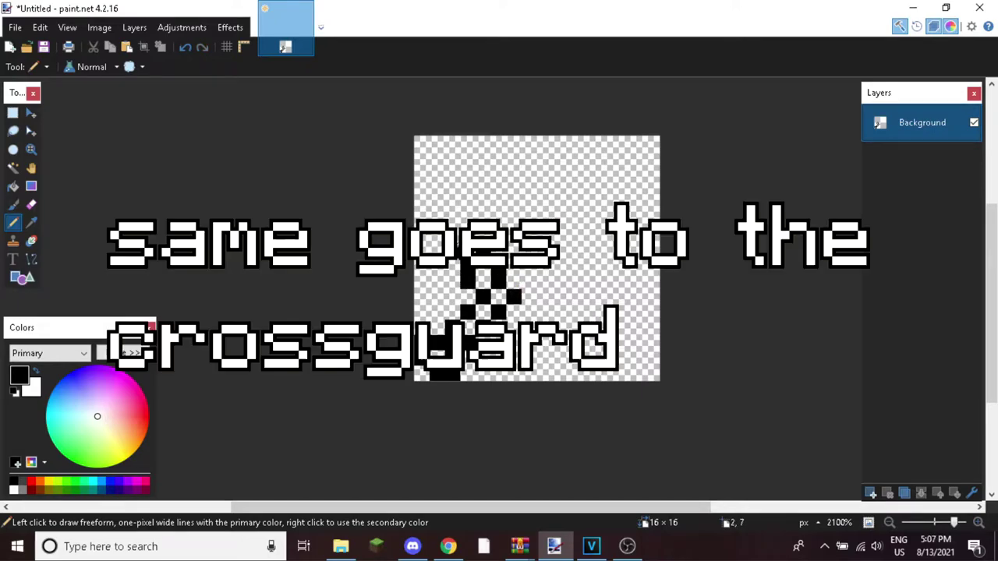
{"action": "left_click", "coordinate": [530, 296]}
{"action": "left_click", "coordinate": [511, 324]}
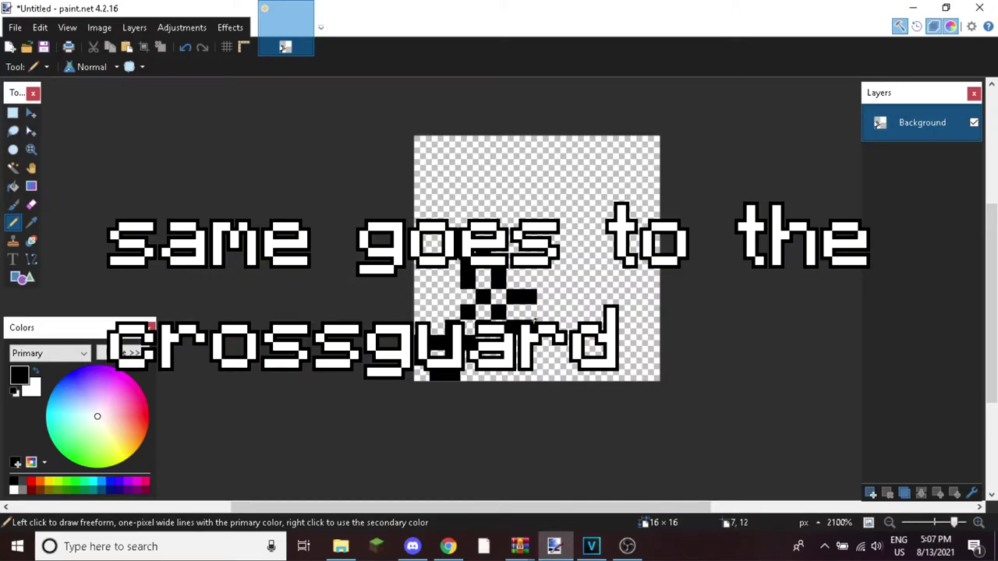
{"action": "left_click", "coordinate": [551, 310]}
{"action": "left_click", "coordinate": [544, 343]}
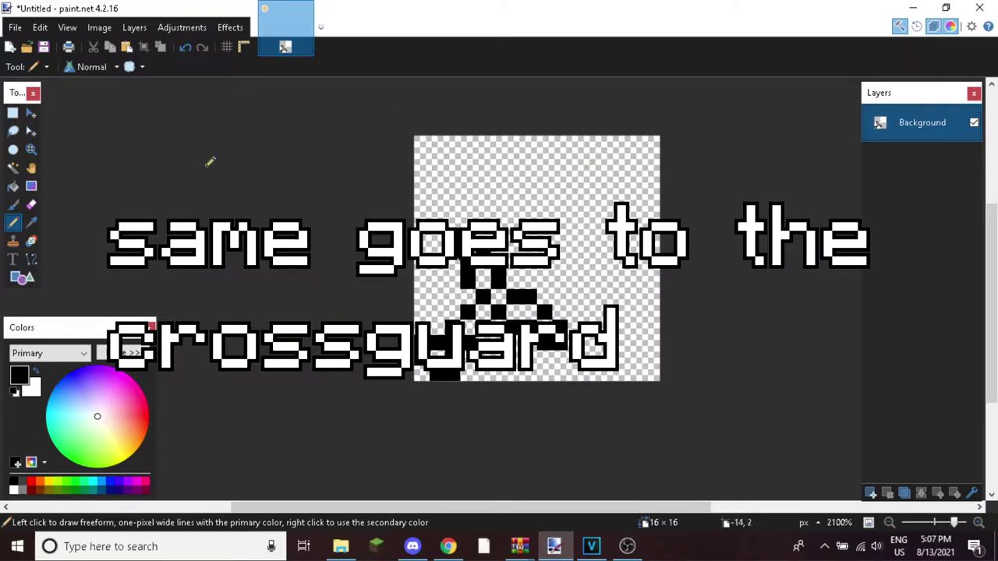
{"action": "left_click", "coordinate": [546, 220]}
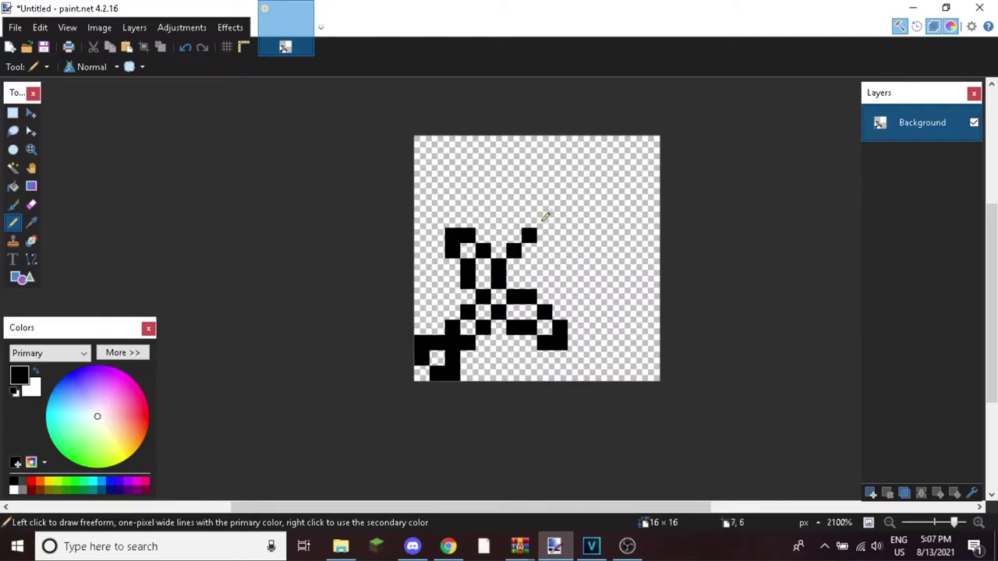
{"action": "left_click", "coordinate": [562, 205]}
{"action": "left_click", "coordinate": [578, 187]}
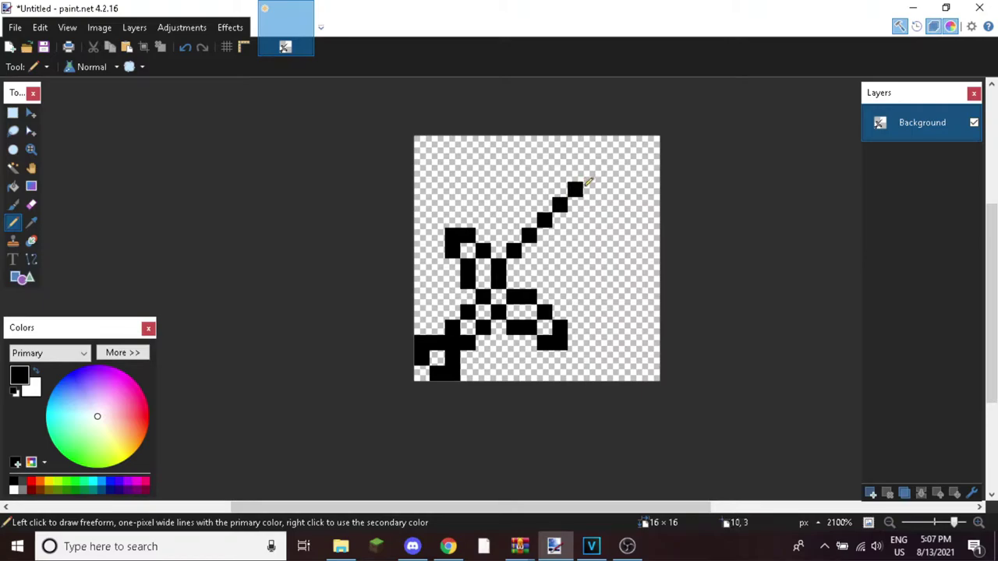
{"action": "left_click_drag", "start_coordinate": [587, 179], "coordinate": [615, 184]}
{"action": "left_click", "coordinate": [185, 47]}
{"action": "mouse_move", "coordinate": [586, 188]}
{"action": "left_mouse_down"}
{"action": "mouse_move", "coordinate": [600, 189]}
{"action": "mouse_move", "coordinate": [590, 199]}
{"action": "left_mouse_up"}
{"action": "left_click", "coordinate": [546, 280]}
{"action": "left_click", "coordinate": [560, 262]}
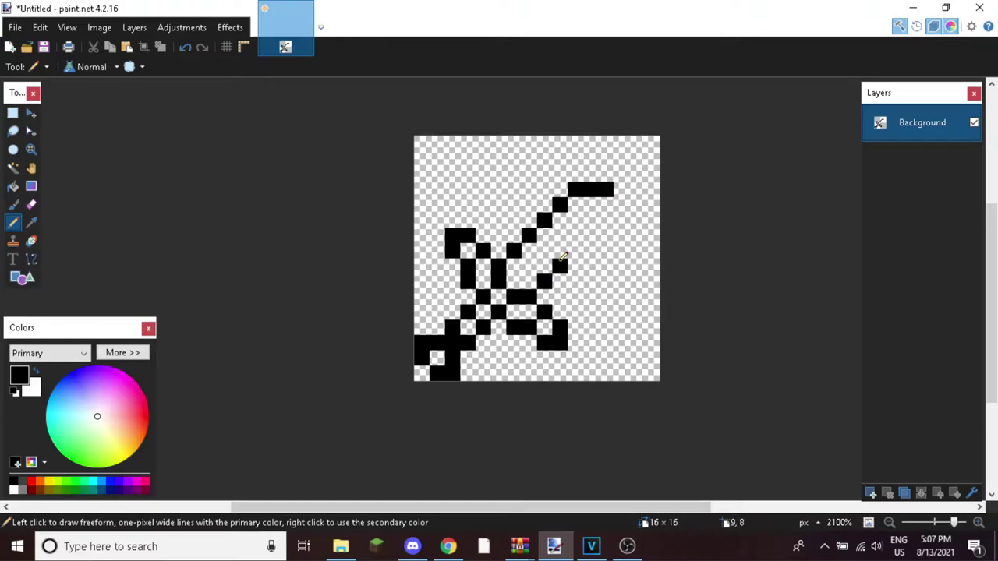
{"action": "mouse_move", "coordinate": [579, 245]}
{"action": "left_mouse_down"}
{"action": "mouse_move", "coordinate": [610, 218]}
{"action": "mouse_move", "coordinate": [621, 188]}
{"action": "left_mouse_up"}
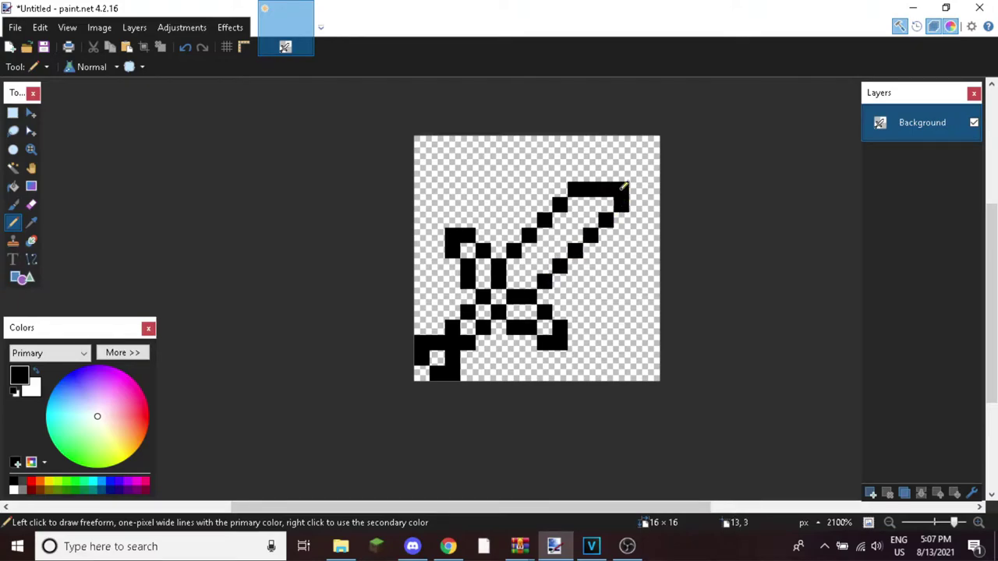
{"action": "left_click", "coordinate": [187, 45]}
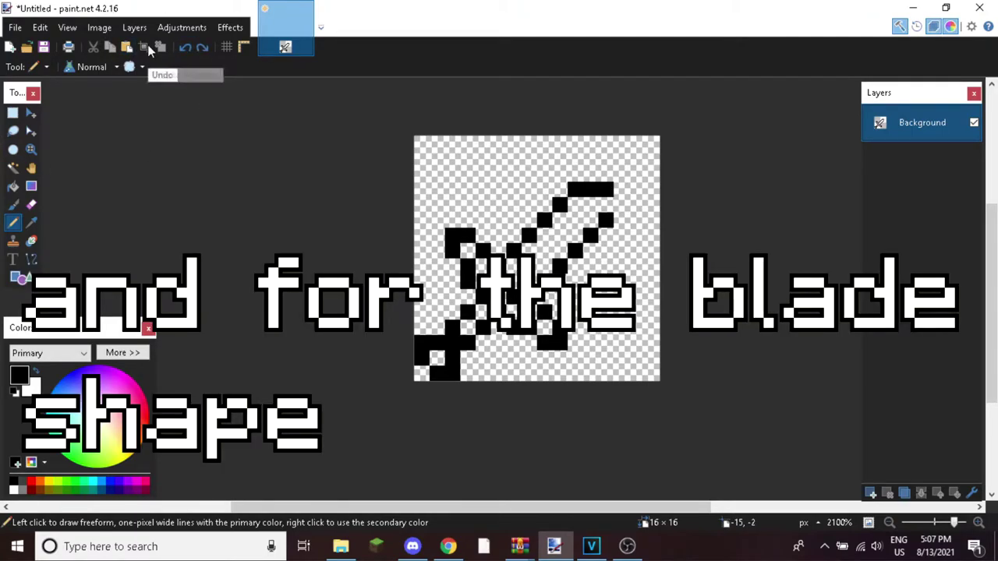
{"action": "left_click", "coordinate": [186, 47]}
{"action": "left_click", "coordinate": [186, 46]}
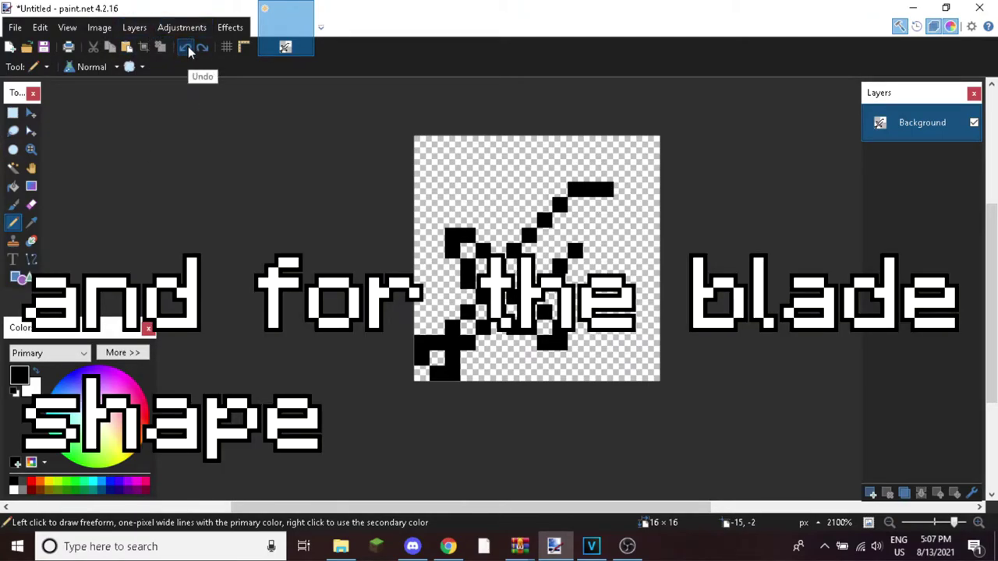
{"action": "left_click", "coordinate": [186, 47]}
{"action": "left_click", "coordinate": [186, 47]}
{"action": "left_click", "coordinate": [188, 48]}
{"action": "left_click", "coordinate": [188, 47]}
{"action": "left_click", "coordinate": [188, 48]}
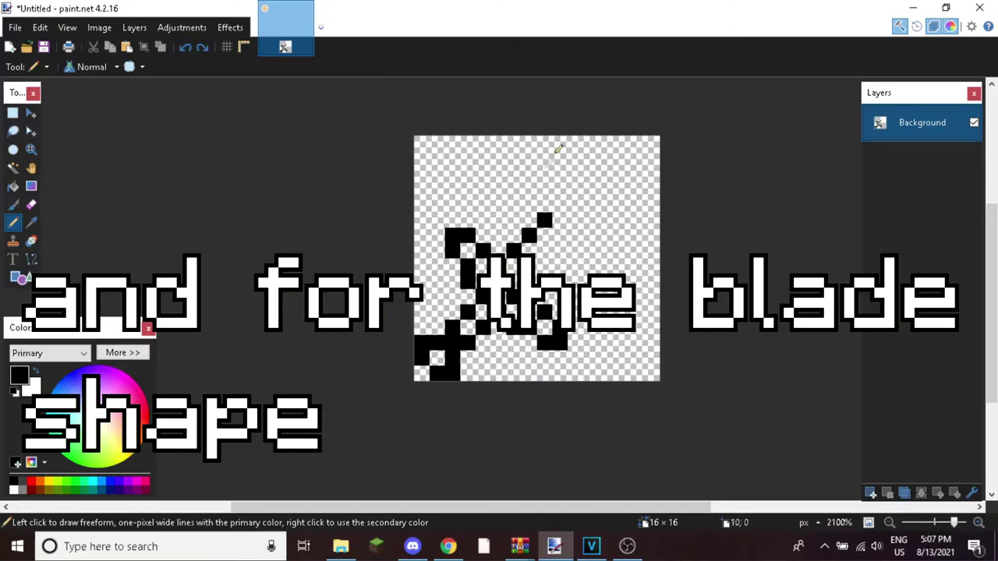
Complete the black blade outline with two parallel diagonal edges and a squared tip three pixels wide and three pixels tall
{"action": "left_click_drag", "start_coordinate": [566, 201], "coordinate": [591, 189]}
{"action": "left_click_drag", "start_coordinate": [556, 260], "coordinate": [581, 231]}
{"action": "left_click", "coordinate": [191, 50]}
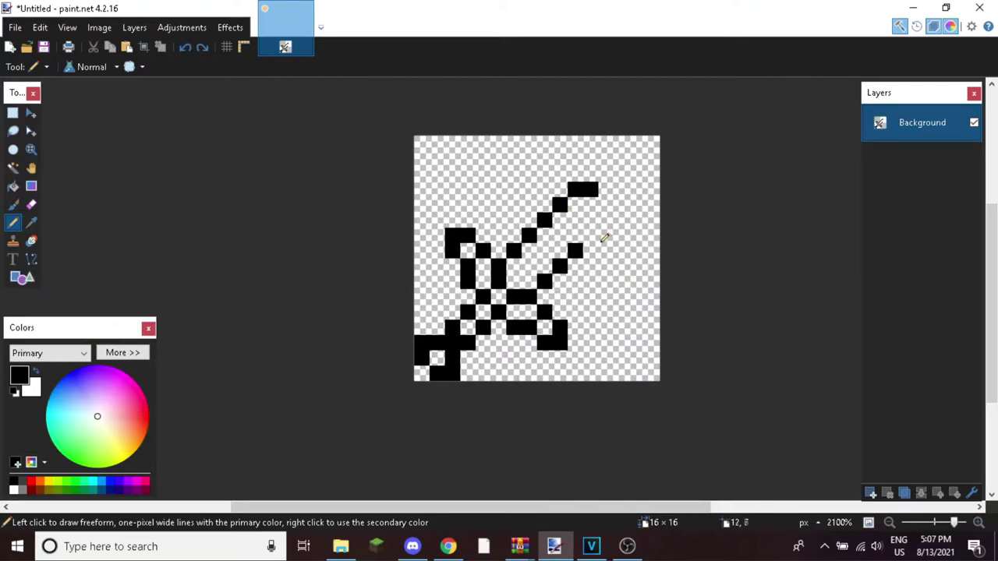
{"action": "left_click_drag", "start_coordinate": [591, 229], "coordinate": [614, 184]}
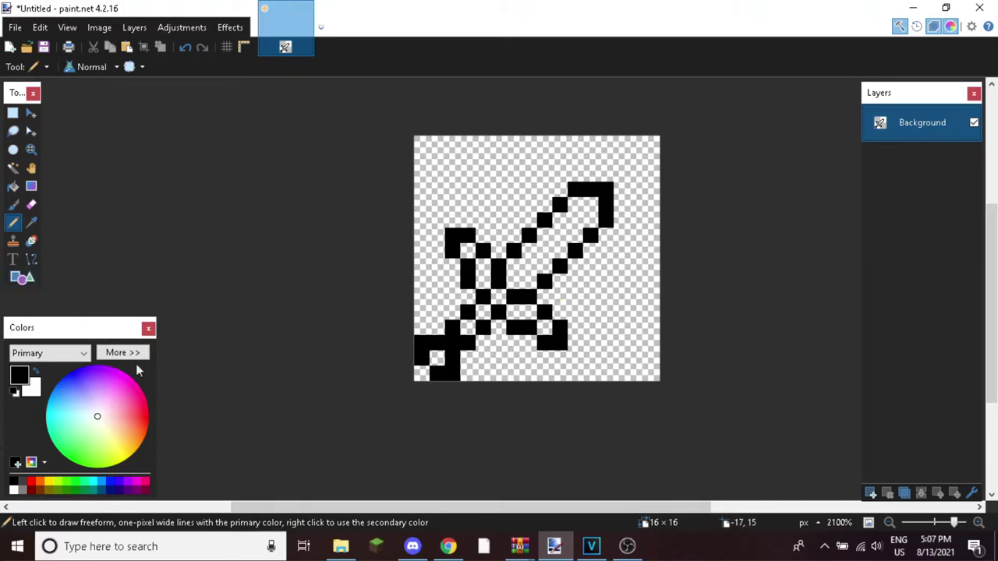
Set the primary colour to cyan and the secondary to dark teal, and select only the blade including its outline
{"action": "left_click", "coordinate": [94, 489]}
{"action": "right_click", "coordinate": [93, 491]}
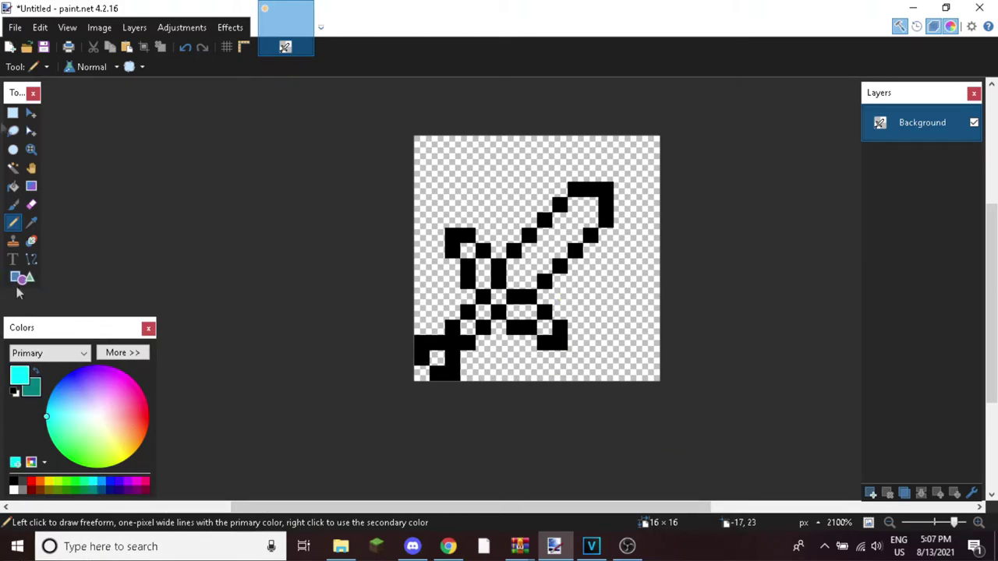
{"action": "left_click", "coordinate": [12, 113]}
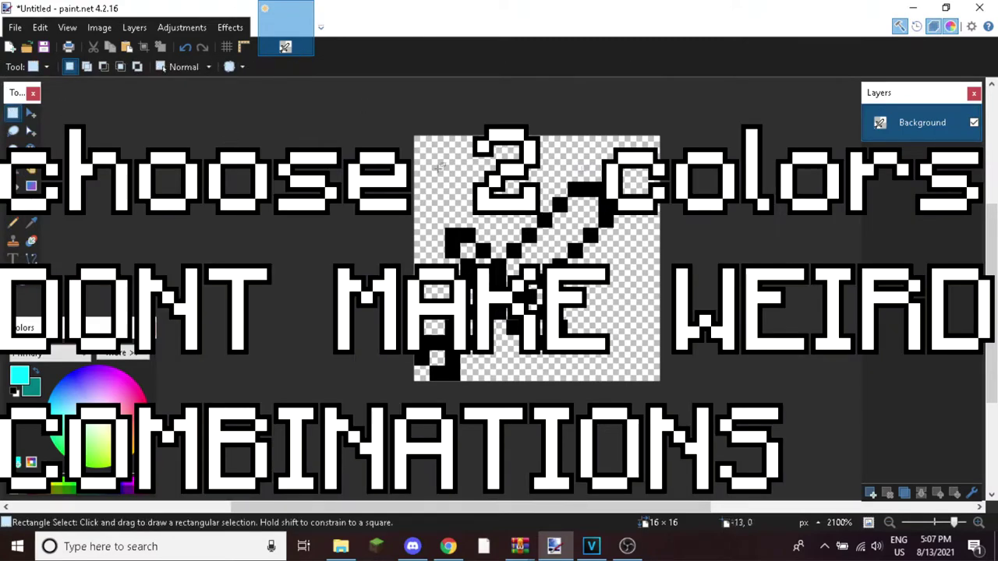
{"action": "left_click_drag", "start_coordinate": [628, 182], "coordinate": [505, 290]}
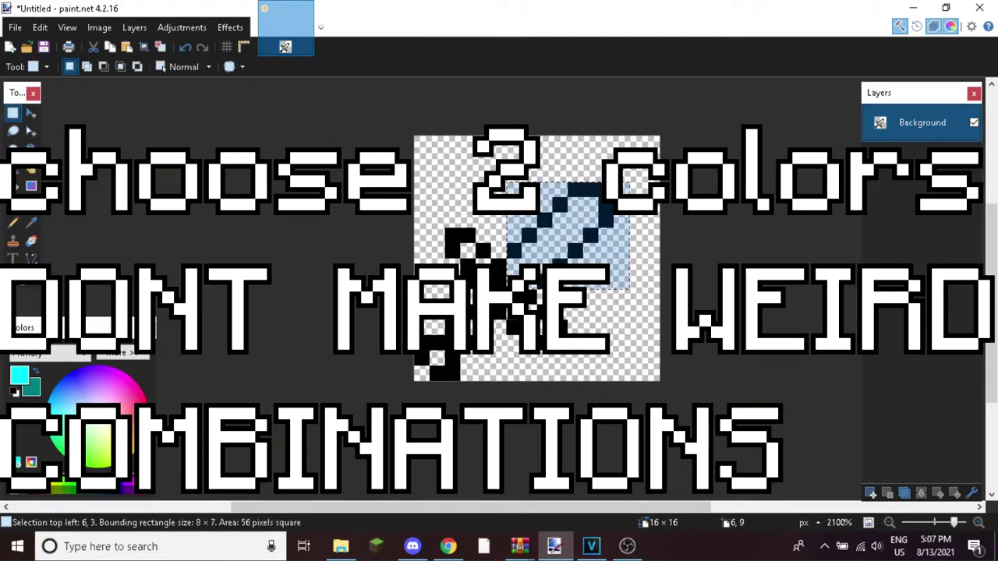
{"action": "left_click", "coordinate": [16, 171]}
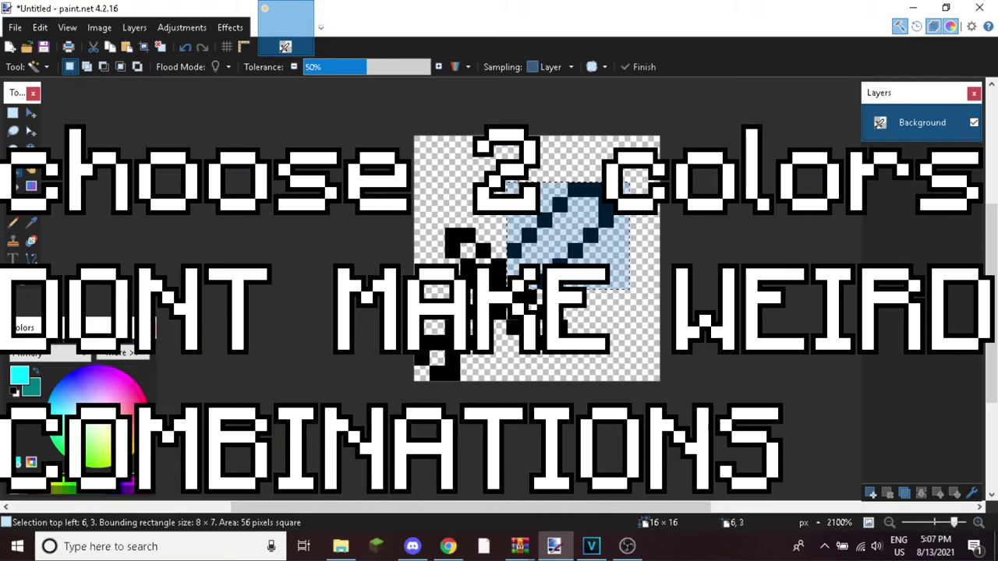
{"action": "left_click", "coordinate": [469, 160]}
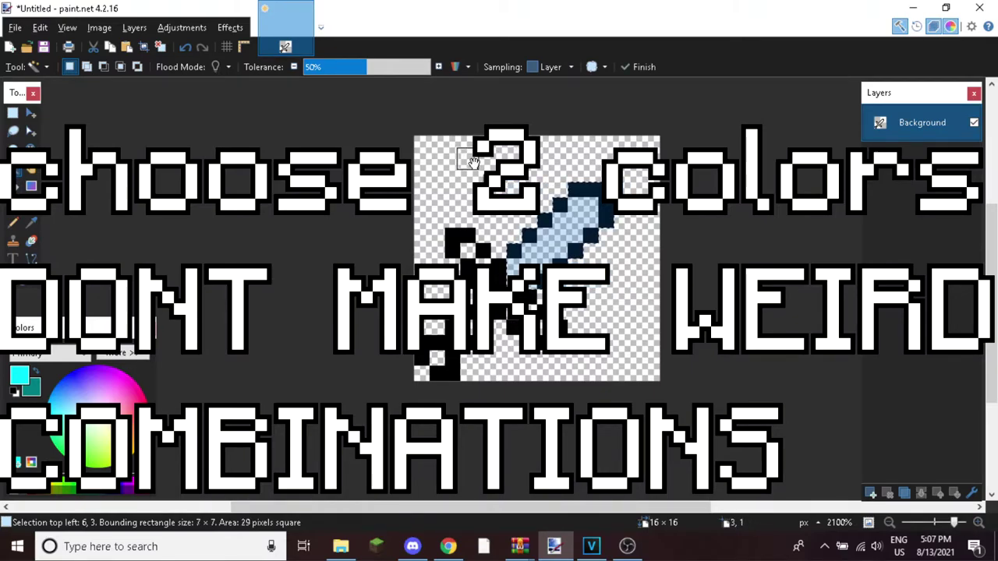
Fill the selected blade with a diagonal gradient from cyan near the tip's lower edge to dark teal at the upper edge
{"action": "key", "text": "g"}
{"action": "left_click_drag", "start_coordinate": [591, 232], "coordinate": [474, 179]}
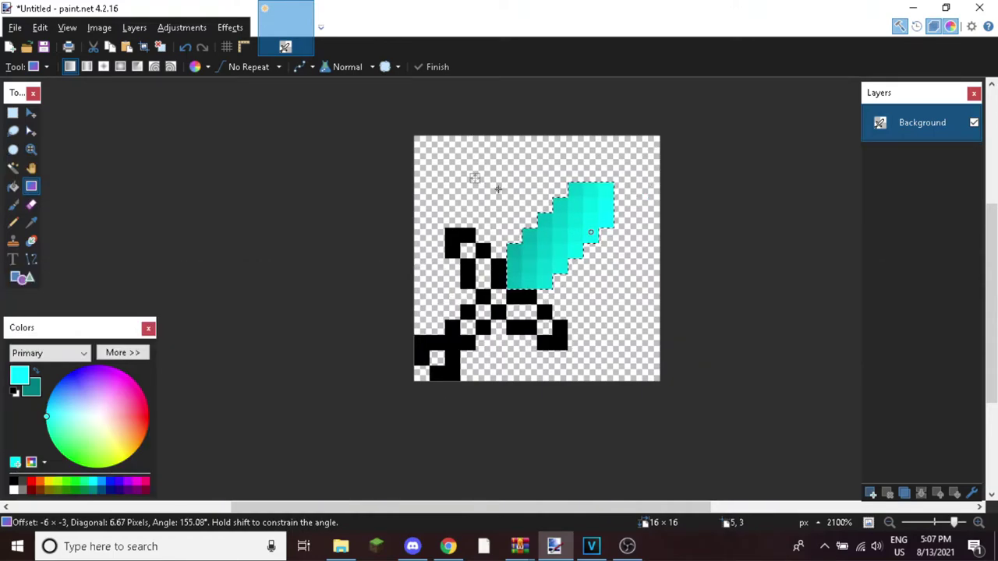
Add a new layer and apply a black outline along the blade selection with the Outline Selection effect
{"action": "key", "text": "ctrl+shift+n"}
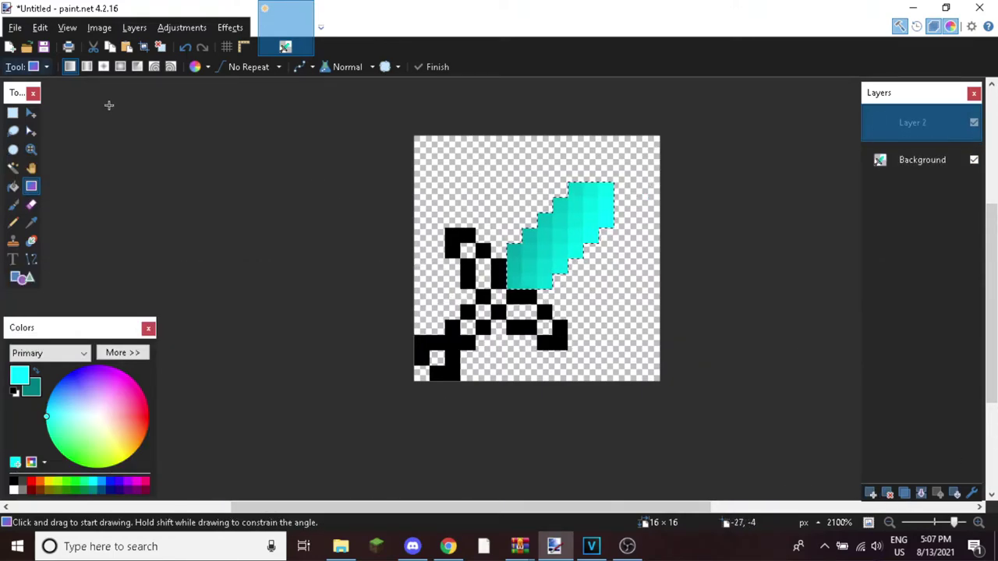
{"action": "left_click", "coordinate": [230, 27]}
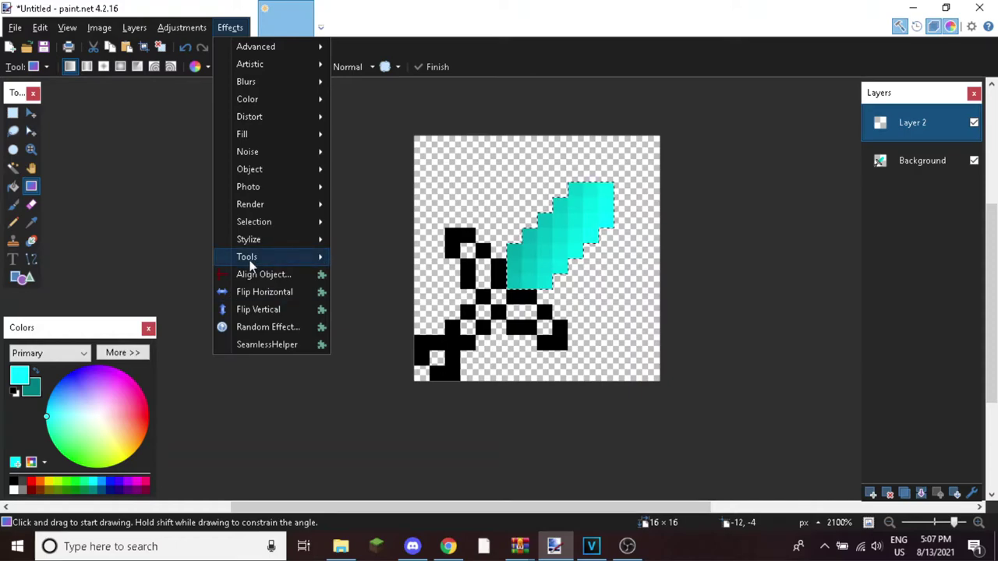
{"action": "left_click", "coordinate": [424, 291]}
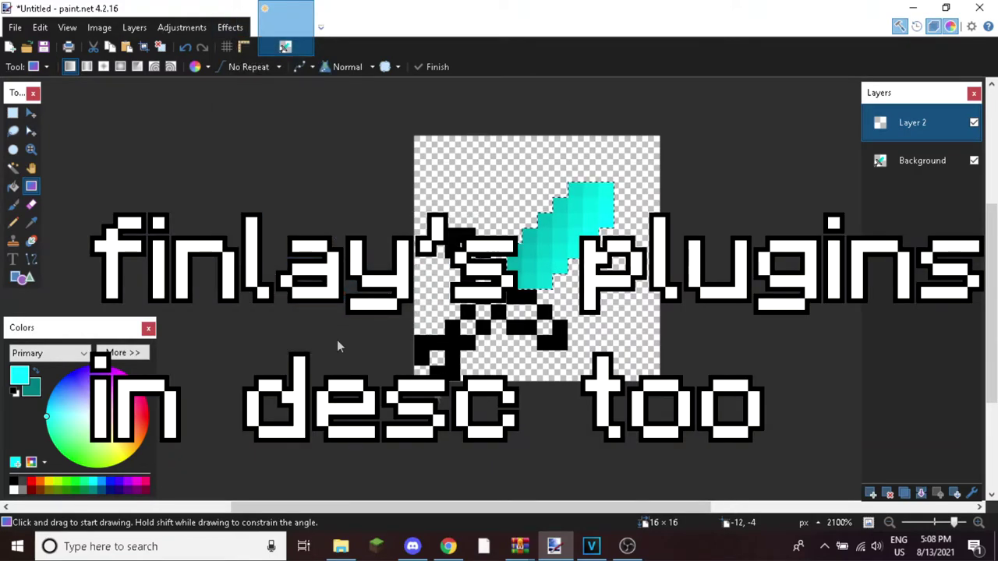
{"action": "left_click_drag", "start_coordinate": [532, 269], "coordinate": [531, 283]}
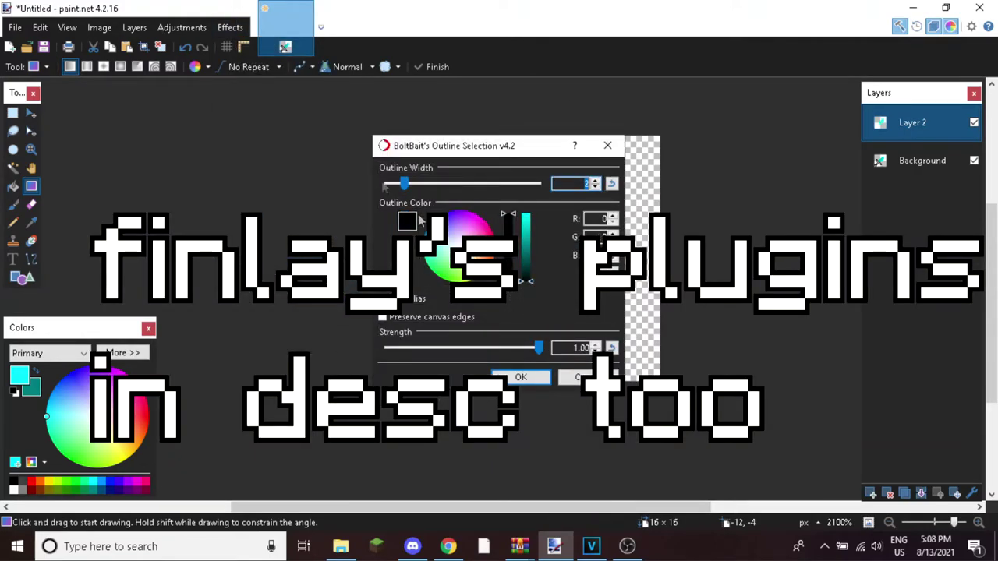
{"action": "left_click", "coordinate": [534, 377]}
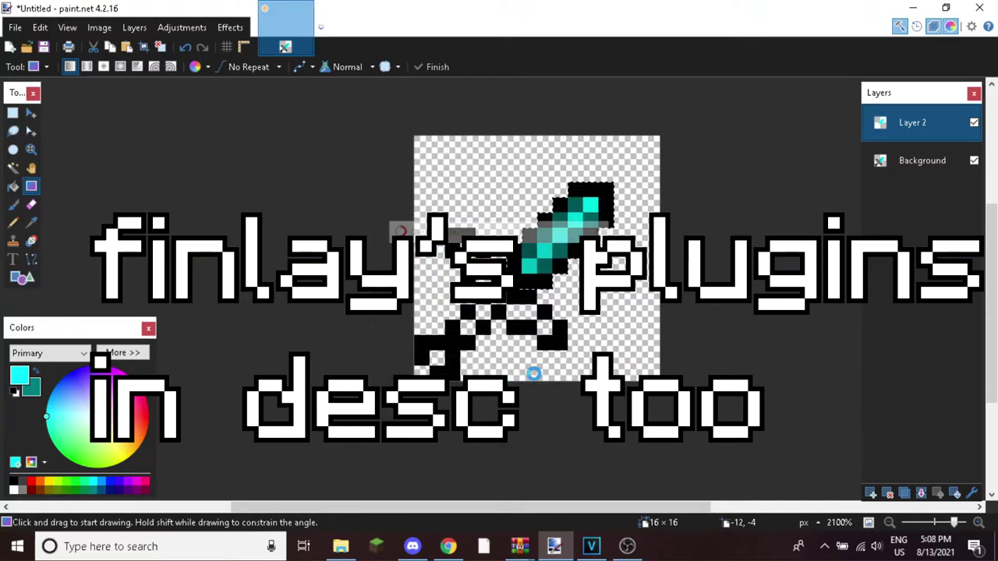
Delete the leftover pixels inside the blade on the new layer so only the black border pixels stay
{"action": "left_click", "coordinate": [13, 113]}
{"action": "left_click_drag", "start_coordinate": [517, 265], "coordinate": [579, 239]}
{"action": "key", "text": "BackSpace"}
{"action": "key", "text": "ctrl+d"}
{"action": "key", "text": "BackSpace"}
{"action": "key", "text": "ctrl+d"}
{"action": "key", "text": "BackSpace"}
{"action": "key", "text": "ctrl+d"}
{"action": "key", "text": "BackSpace"}
{"action": "key", "text": "ctrl+d"}
{"action": "left_click_drag", "start_coordinate": [573, 204], "coordinate": [591, 221]}
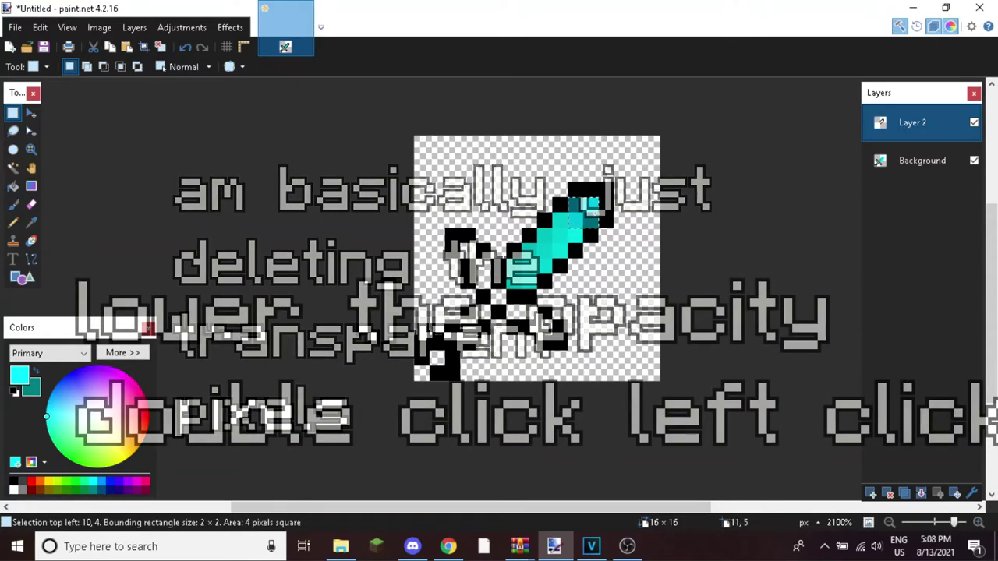
{"action": "key", "text": "BackSpace"}
{"action": "key", "text": "ctrl+d"}
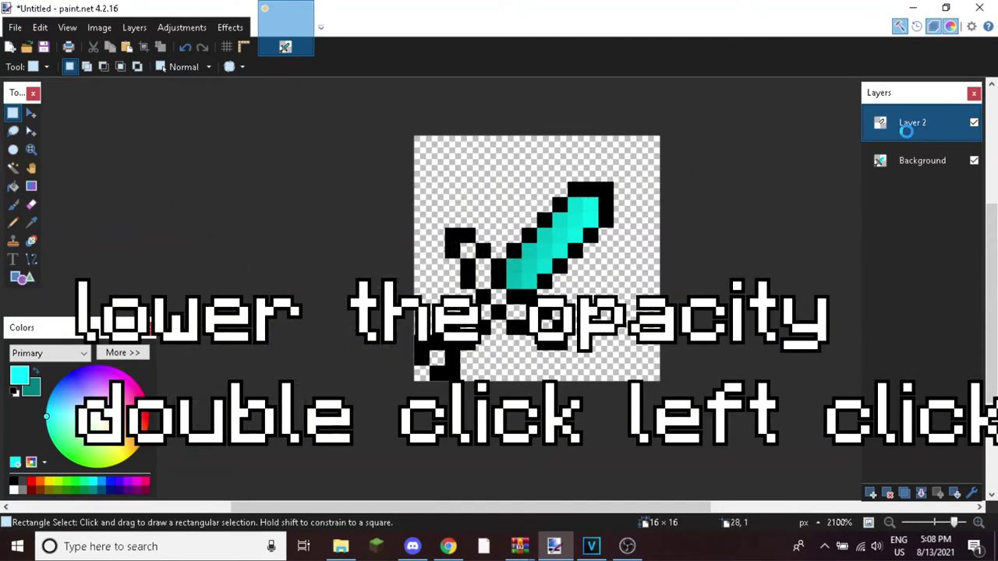
Lower the opacity of the outline layer and delete that layer
{"action": "double_click", "coordinate": [555, 315]}
{"action": "type", "text": "1"}
{"action": "key", "text": "Return"}
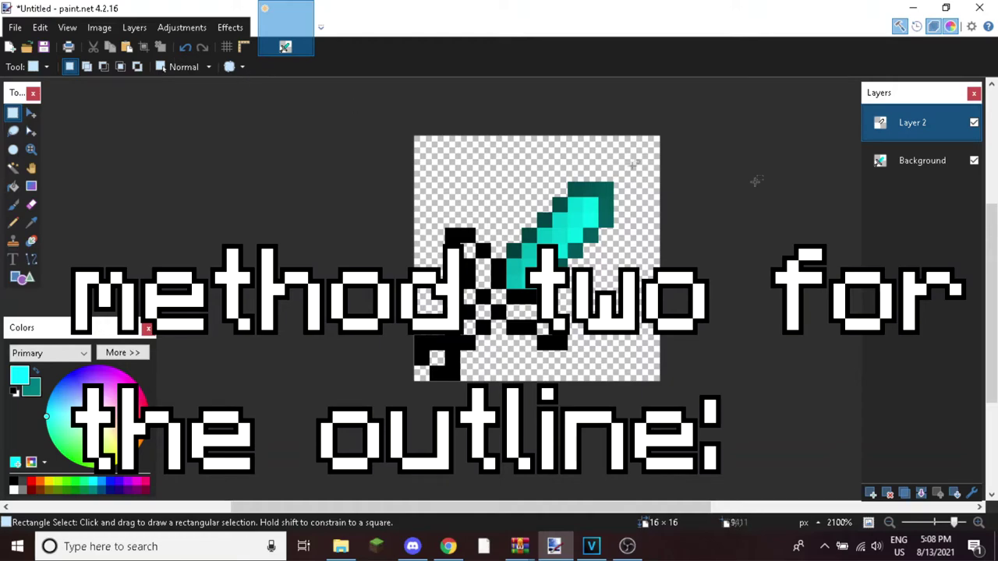
{"action": "left_click", "coordinate": [887, 493]}
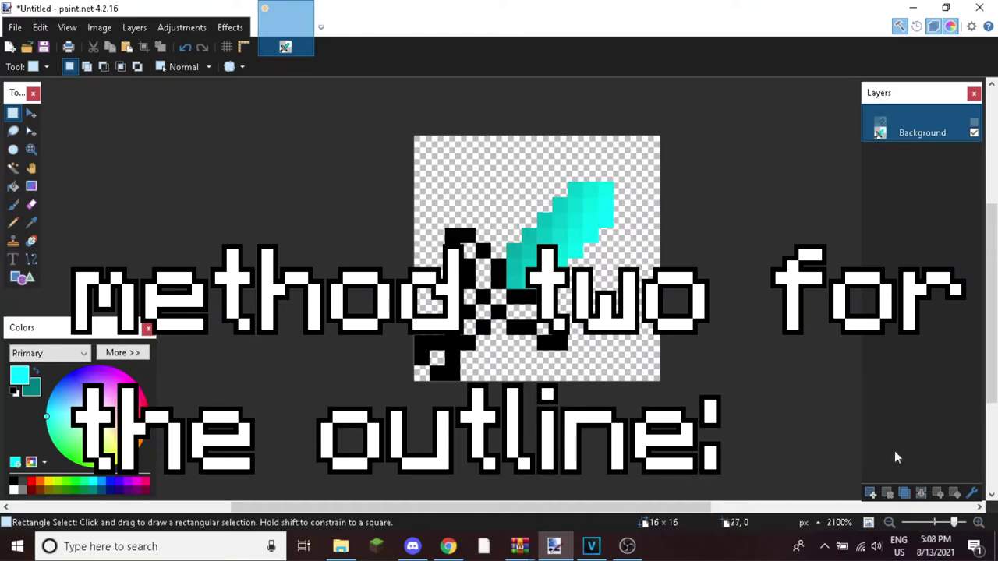
Set the Magic Wand tolerance to 7% and select the five stepped pixels along the blade's upper-left edge
{"action": "left_click", "coordinate": [13, 168]}
{"action": "scroll", "coordinate": [364, 78], "scroll_direction": "up", "scroll_amount": 2}
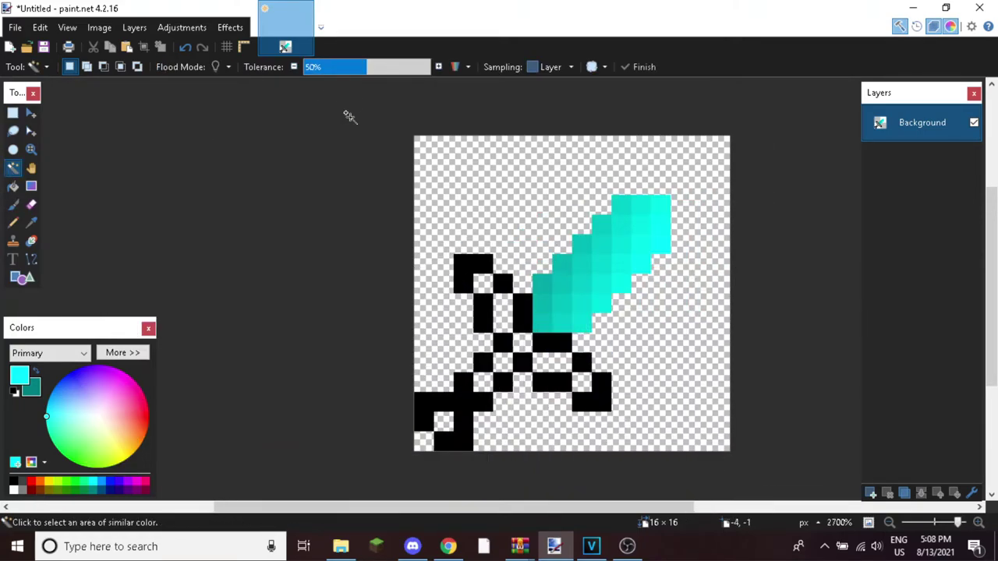
{"action": "scroll", "coordinate": [349, 117], "scroll_direction": "down", "scroll_amount": 1}
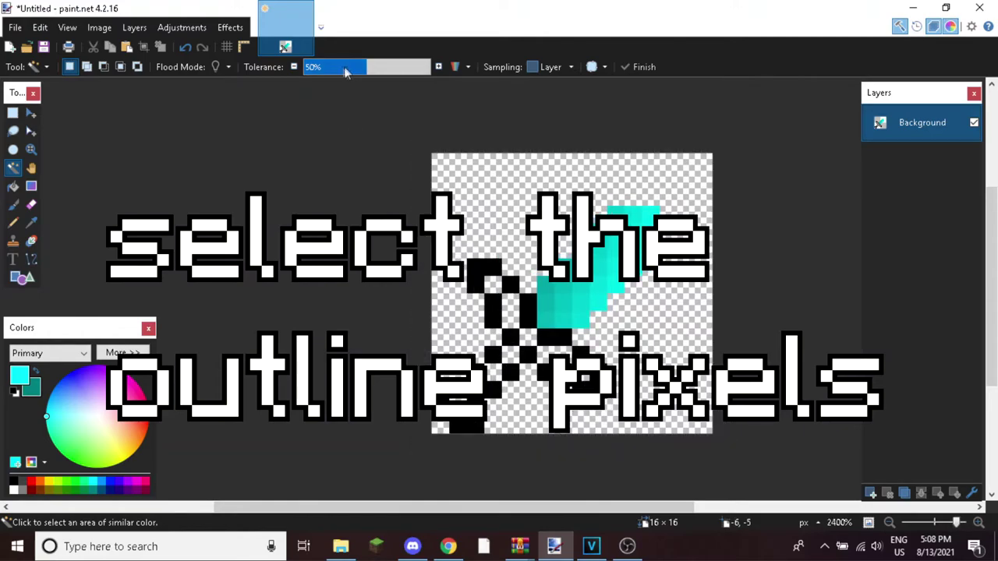
{"action": "left_click", "coordinate": [313, 70]}
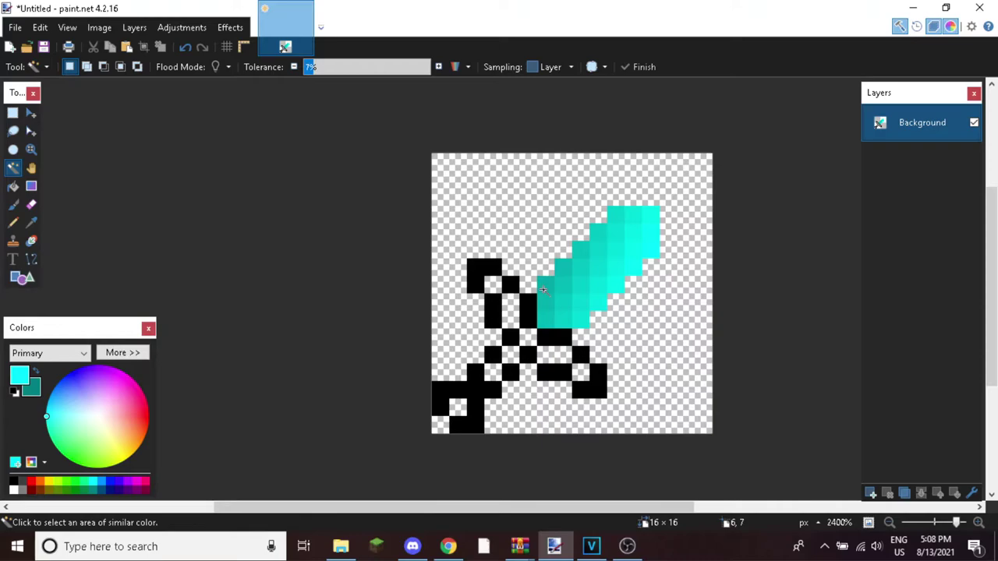
{"action": "left_click", "coordinate": [542, 290]}
{"action": "left_click", "coordinate": [563, 267], "text": "ctrl"}
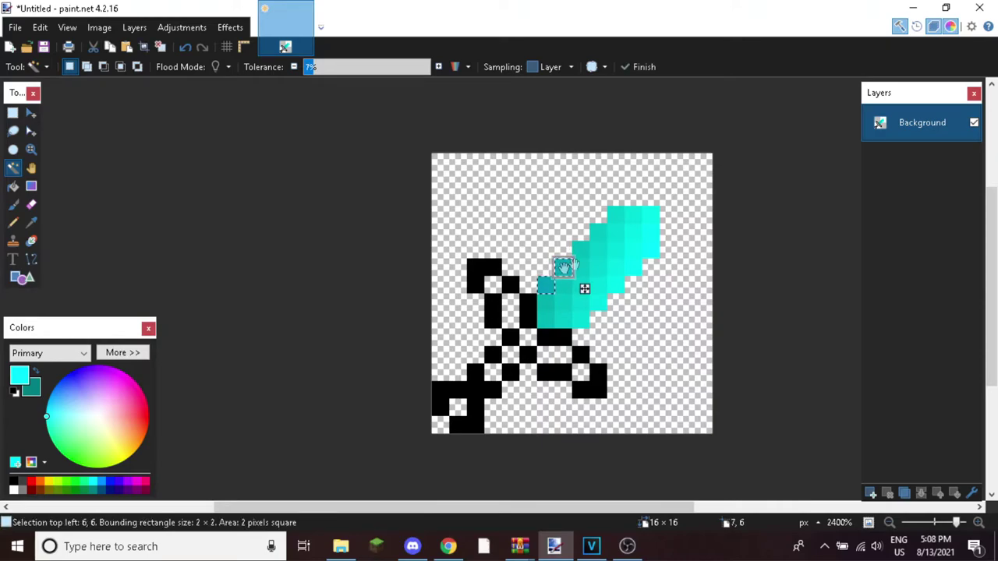
{"action": "left_click", "coordinate": [580, 251], "text": "ctrl"}
{"action": "left_click", "coordinate": [598, 233], "text": "ctrl"}
{"action": "left_click", "coordinate": [616, 214], "text": "ctrl"}
Add the remaining tip pixels and the stepped pixels of the blade's lower-right edge to the selection
{"action": "left_click", "coordinate": [633, 215], "text": "ctrl"}
{"action": "left_click", "coordinate": [651, 215], "text": "ctrl"}
{"action": "left_click", "coordinate": [651, 232], "text": "ctrl"}
{"action": "left_click", "coordinate": [651, 250], "text": "ctrl"}
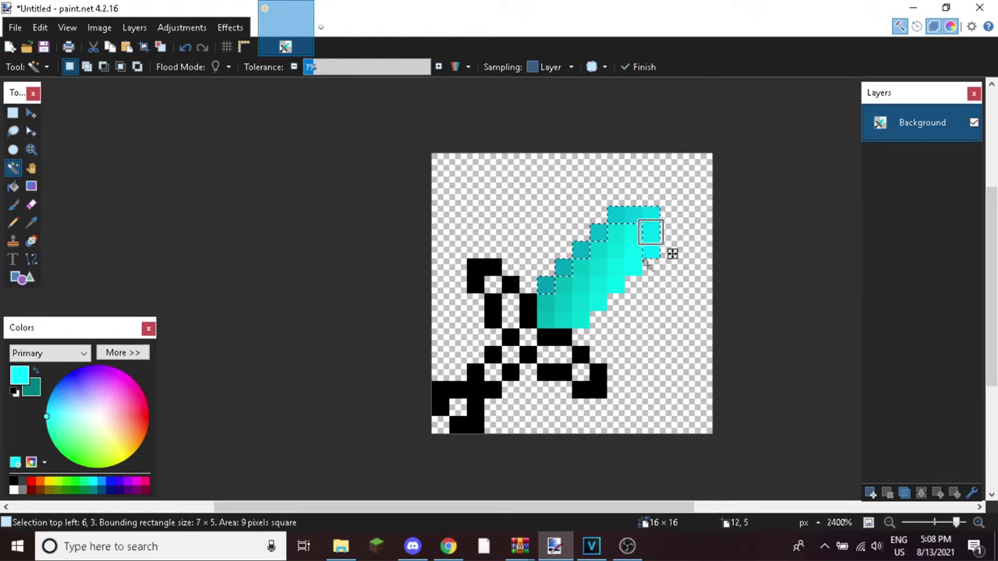
{"action": "left_click", "coordinate": [635, 266], "text": "ctrl"}
{"action": "left_click", "coordinate": [616, 286], "text": "ctrl"}
{"action": "left_click", "coordinate": [598, 303], "text": "ctrl"}
{"action": "left_click", "coordinate": [581, 321], "text": "ctrl"}
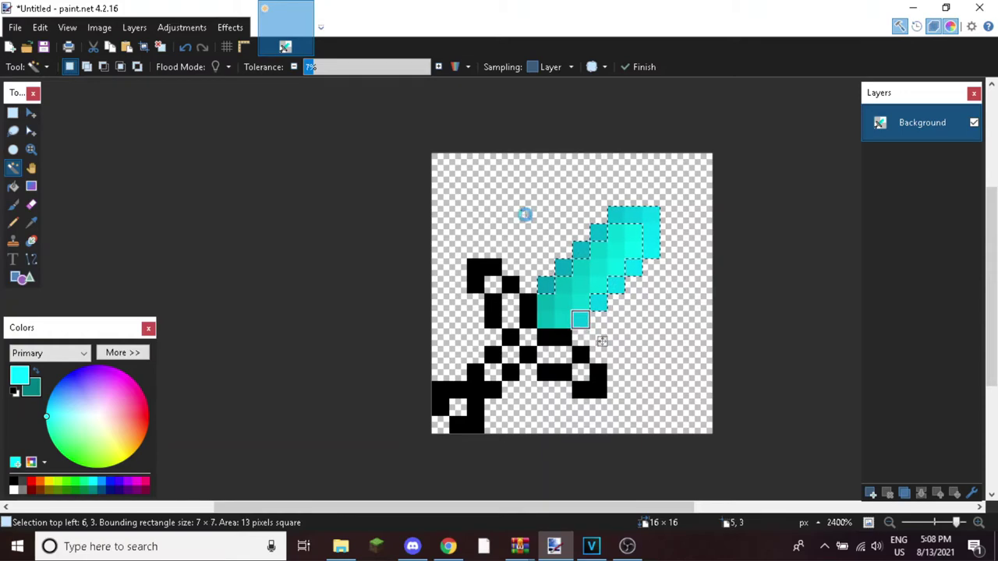
Darken the selected blade edge pixels with the Hue / Saturation adjustment and clear the selection
{"action": "key", "text": "ctrl+shift+u"}
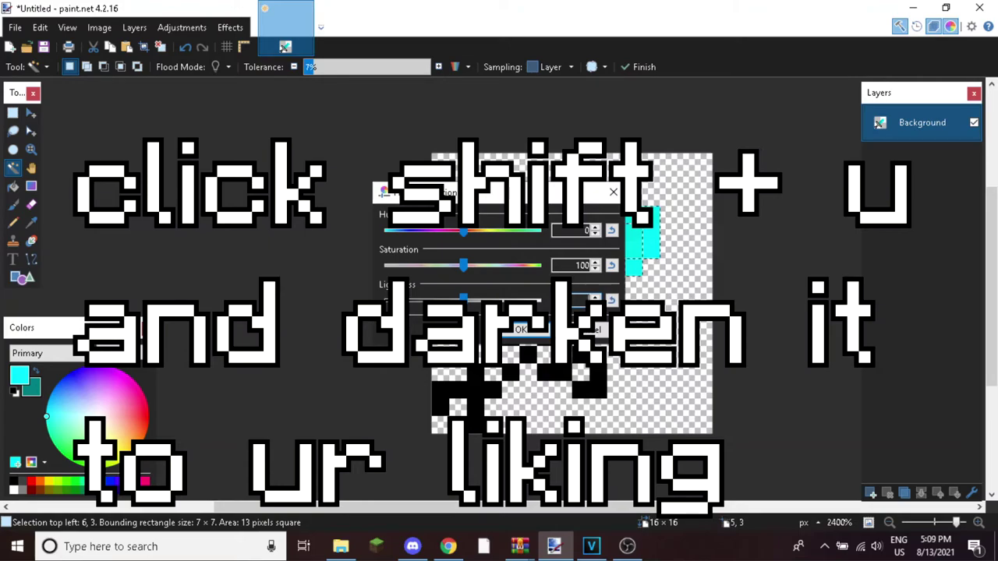
{"action": "left_click", "coordinate": [521, 329]}
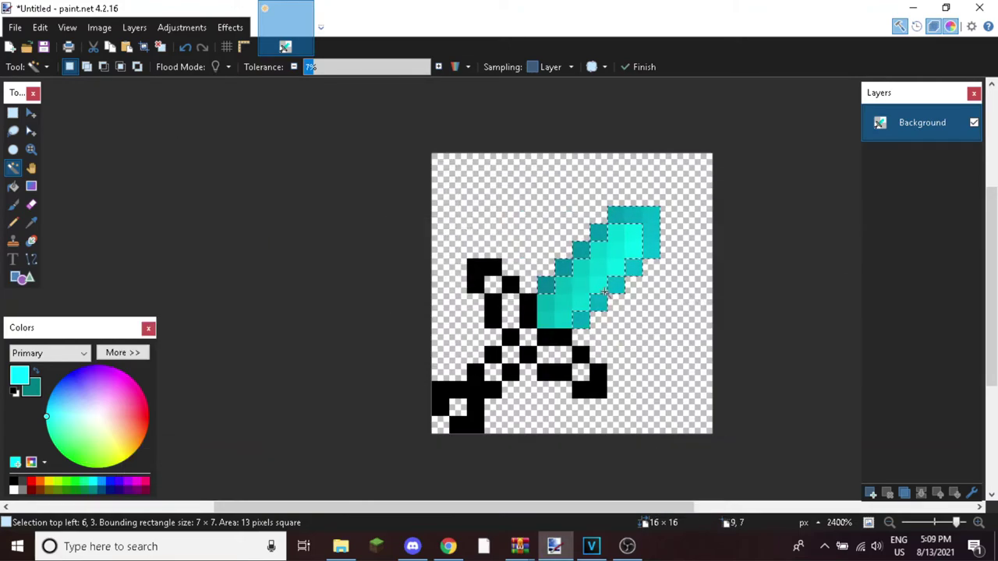
{"action": "left_click", "coordinate": [187, 47]}
{"action": "left_click", "coordinate": [187, 49]}
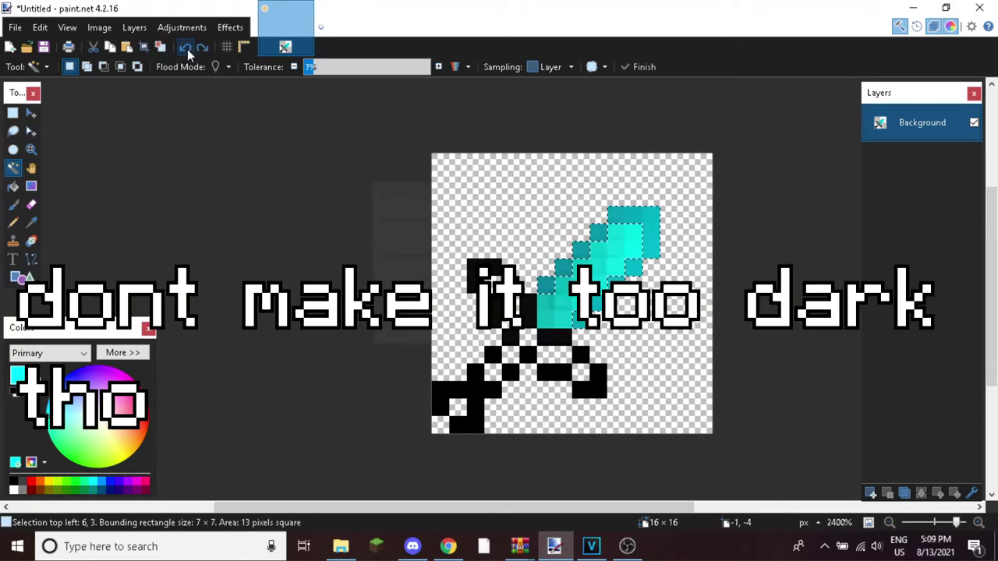
{"action": "key", "text": "ctrl+shift+u"}
{"action": "key", "text": "Return"}
{"action": "left_click", "coordinate": [187, 49]}
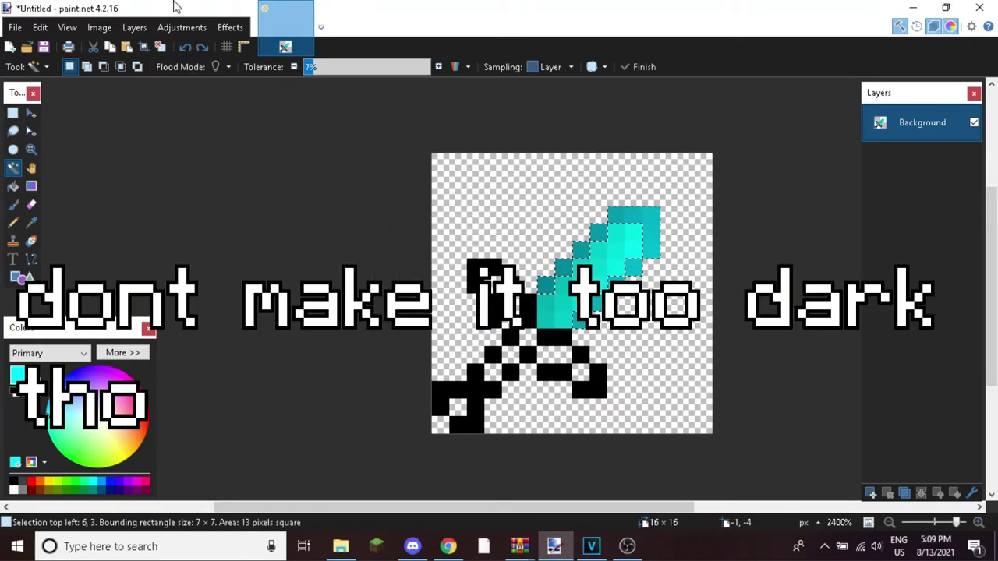
{"action": "key", "text": "ctrl+d"}
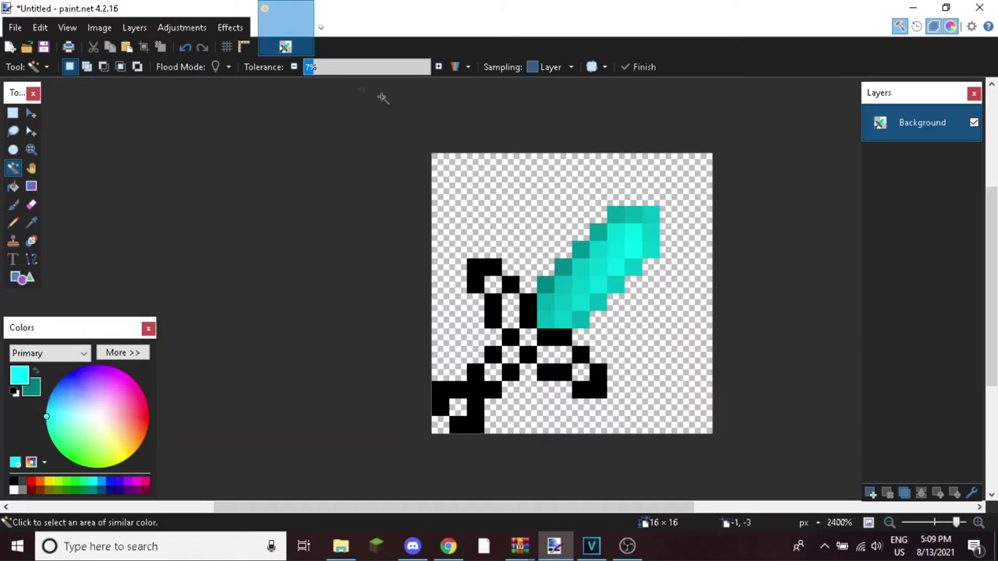
Select the five diagonal pixels running up the middle of the blade, darken them with Hue / Saturation, and deselect
{"action": "scroll", "coordinate": [616, 268], "scroll_direction": "up", "scroll_amount": 1}
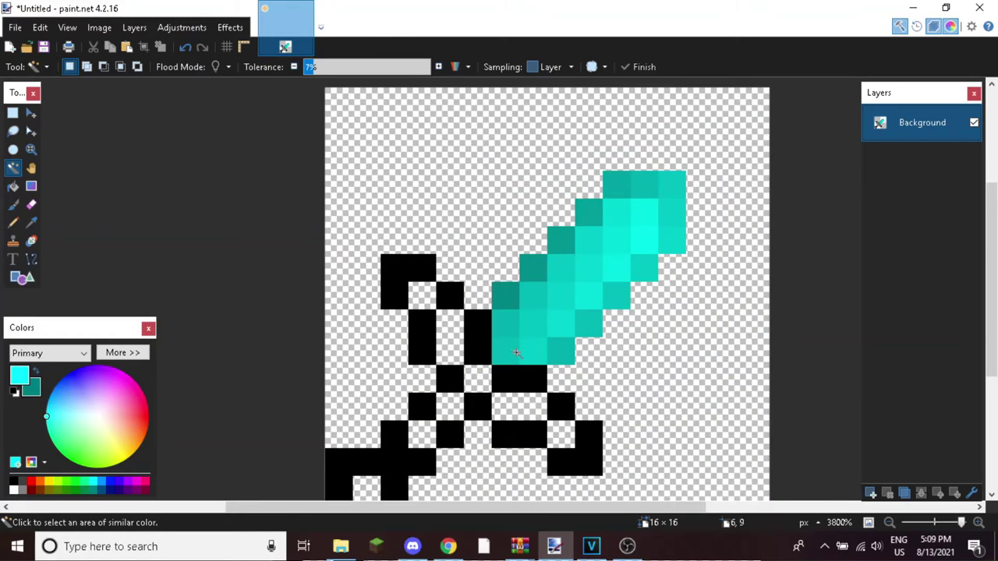
{"action": "left_click", "coordinate": [513, 350]}
{"action": "left_click", "coordinate": [537, 328], "text": "ctrl"}
{"action": "left_click", "coordinate": [563, 300], "text": "ctrl"}
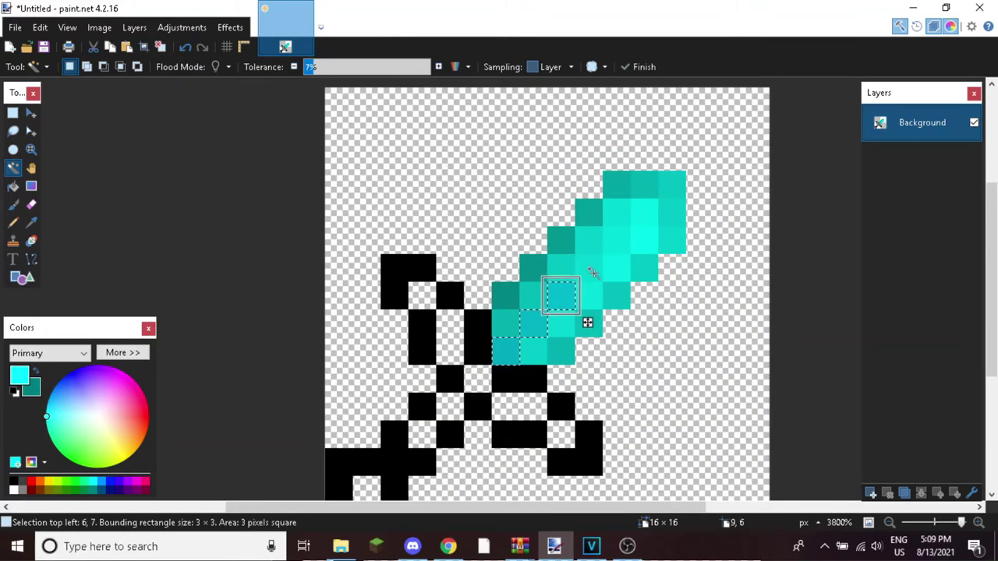
{"action": "left_click", "coordinate": [592, 272], "text": "ctrl"}
{"action": "left_click", "coordinate": [620, 238], "text": "ctrl"}
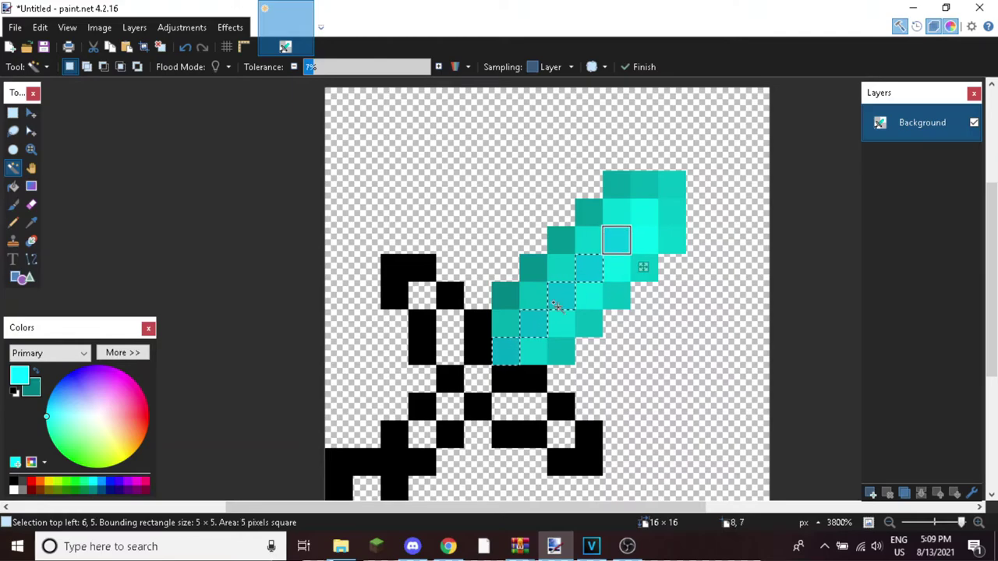
{"action": "key", "text": "ctrl+shift+u"}
{"action": "key", "text": "Return"}
{"action": "key", "text": "ctrl+d"}
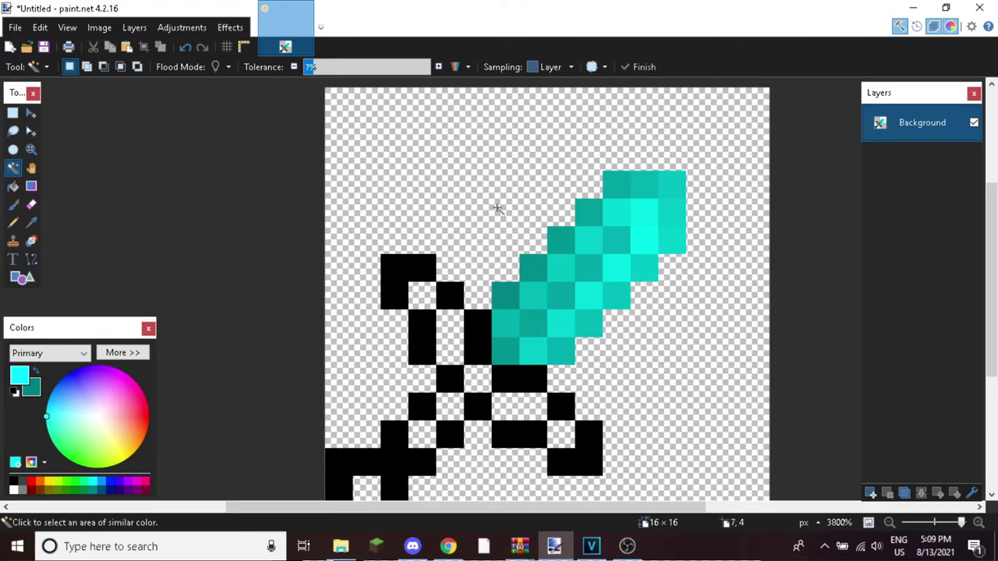
Set the primary colour to black and the secondary to dark grey, and select only the upper-left arm of the crossguard
{"action": "left_click", "coordinate": [21, 481]}
{"action": "right_click", "coordinate": [22, 489]}
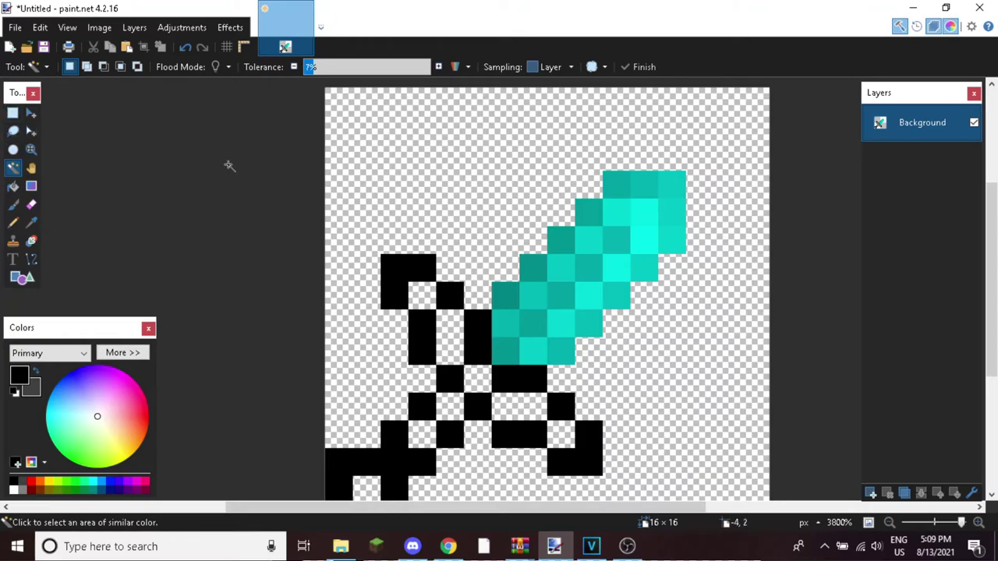
{"action": "key", "text": "s"}
{"action": "left_click_drag", "start_coordinate": [381, 260], "coordinate": [470, 356]}
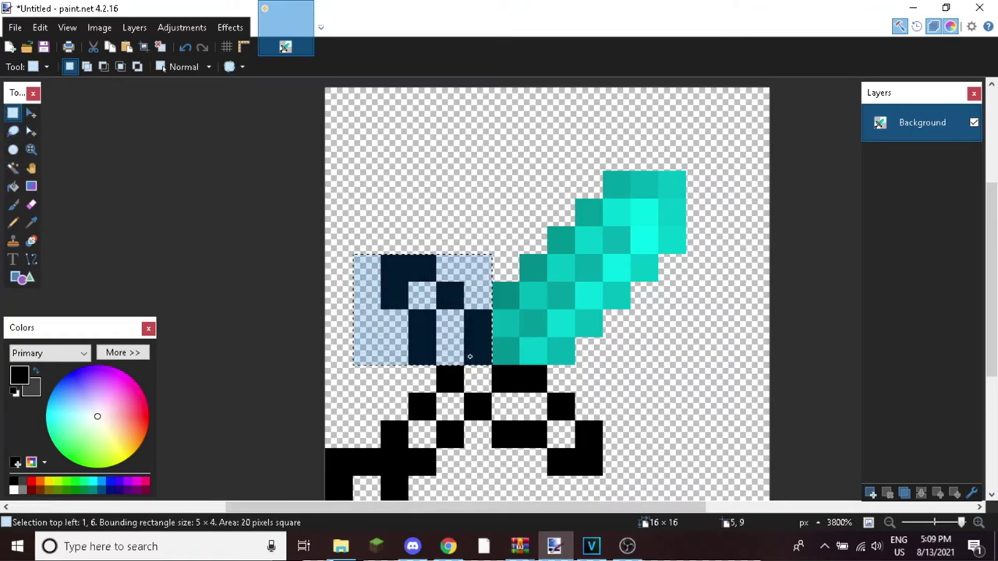
{"action": "left_click", "coordinate": [12, 168]}
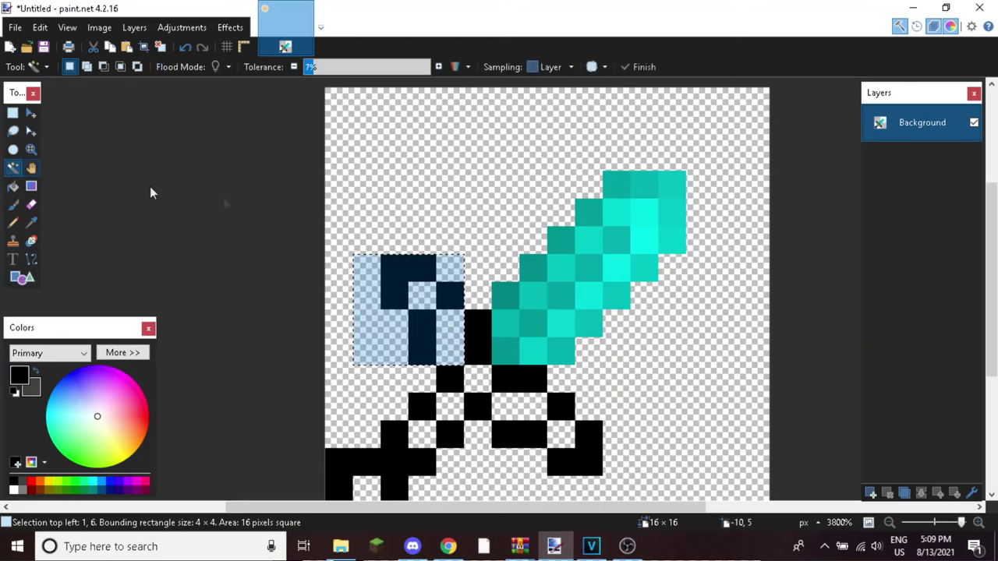
{"action": "right_click", "coordinate": [338, 241]}
Fill the selected upper-left crossguard arm with a diagonal gradient from black at its upper right to dark grey
{"action": "left_click", "coordinate": [31, 186]}
{"action": "left_click_drag", "start_coordinate": [445, 255], "coordinate": [330, 289]}
{"action": "left_click_drag", "start_coordinate": [368, 229], "coordinate": [443, 379]}
{"action": "mouse_move", "coordinate": [482, 251]}
{"action": "left_mouse_down"}
{"action": "mouse_move", "coordinate": [395, 332]}
{"action": "mouse_move", "coordinate": [347, 351]}
{"action": "mouse_move", "coordinate": [359, 344]}
{"action": "left_mouse_up"}
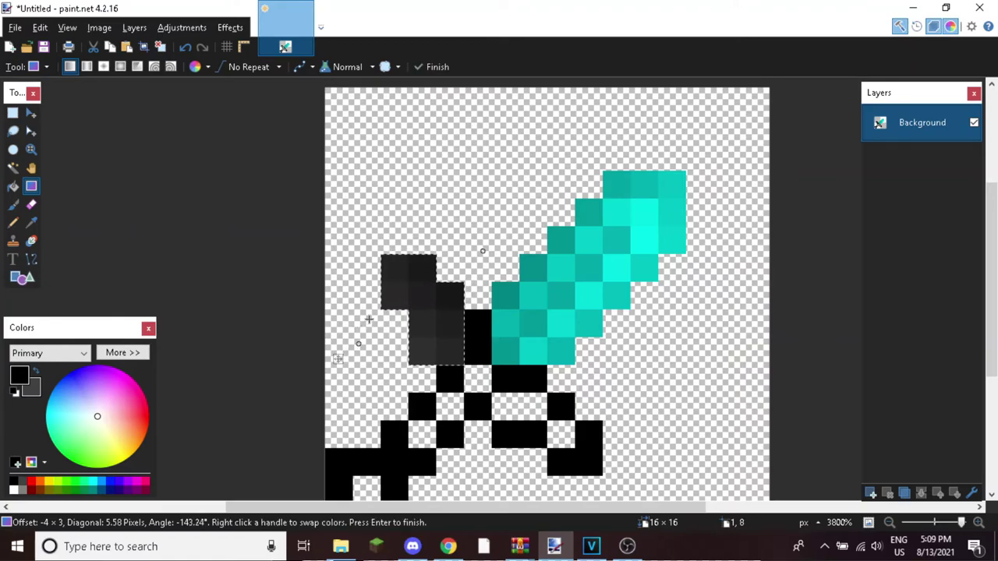
{"action": "key", "text": "Return"}
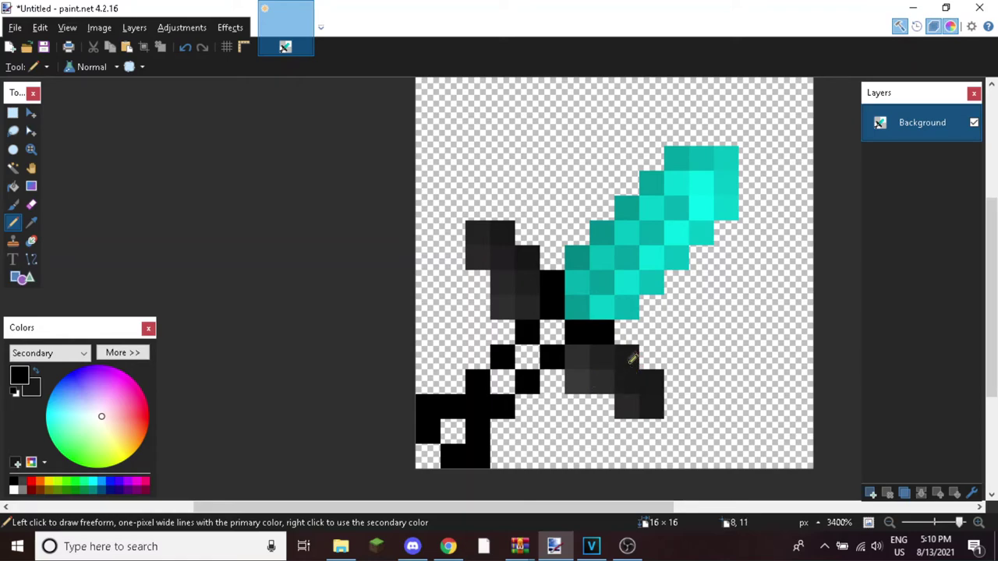
Redraw the outer border of both crossguard arms with black pencil pixels, keeping the dark grey centre pixels
{"action": "mouse_move", "coordinate": [638, 352]}
{"action": "left_mouse_down"}
{"action": "mouse_move", "coordinate": [656, 382]}
{"action": "mouse_move", "coordinate": [652, 408]}
{"action": "mouse_move", "coordinate": [590, 376]}
{"action": "left_mouse_up"}
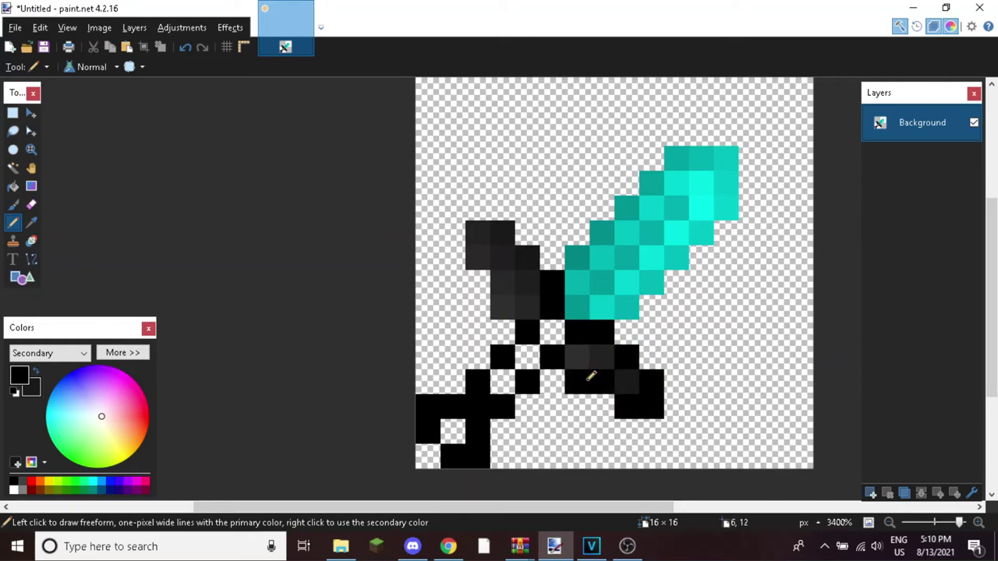
{"action": "mouse_move", "coordinate": [507, 307]}
{"action": "left_mouse_down"}
{"action": "mouse_move", "coordinate": [507, 283]}
{"action": "mouse_move", "coordinate": [475, 249]}
{"action": "mouse_move", "coordinate": [485, 233]}
{"action": "mouse_move", "coordinate": [519, 233]}
{"action": "mouse_move", "coordinate": [516, 257]}
{"action": "left_mouse_up"}
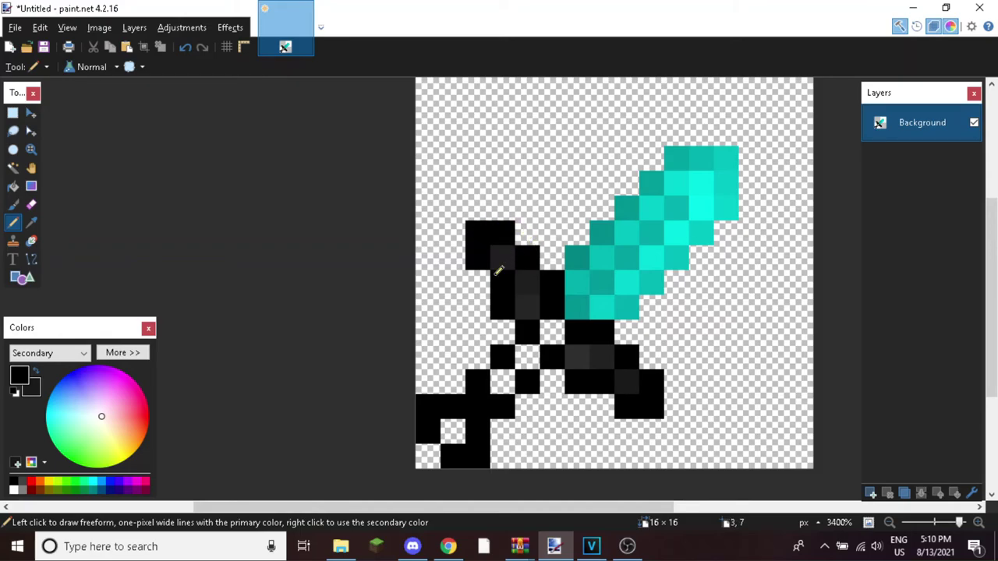
Sample the dark teal from the blade's upper edge just below the tip as the secondary colour
{"action": "scroll", "coordinate": [773, 264], "scroll_direction": "down", "scroll_amount": 1}
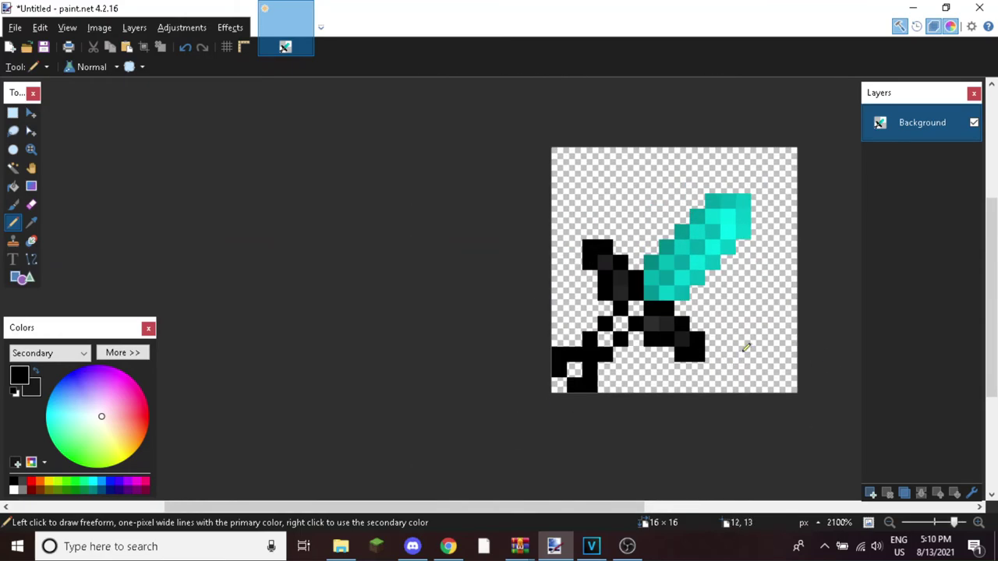
{"action": "scroll", "coordinate": [793, 270], "scroll_direction": "up", "scroll_amount": 1}
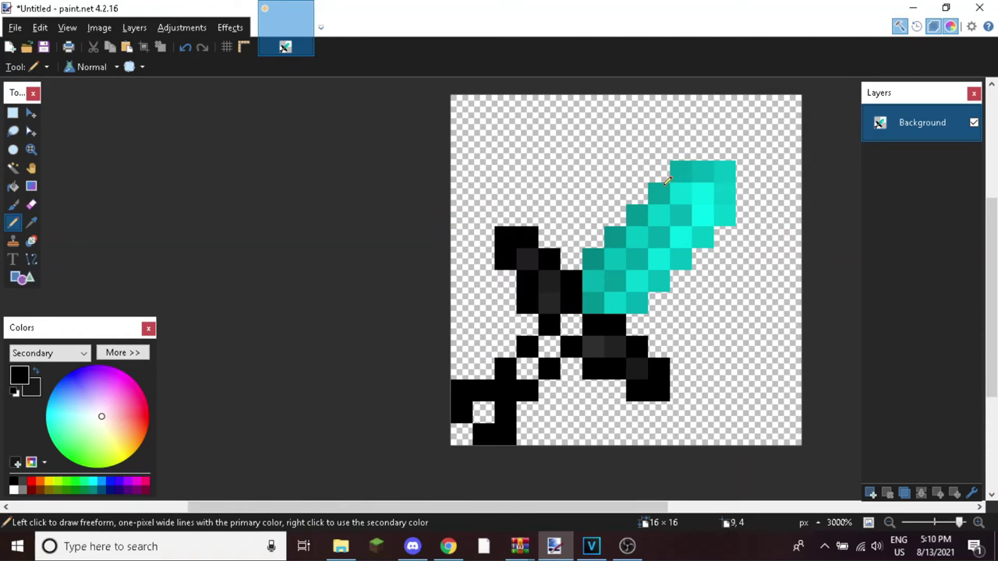
{"action": "key", "text": "k"}
{"action": "right_click", "coordinate": [657, 187]}
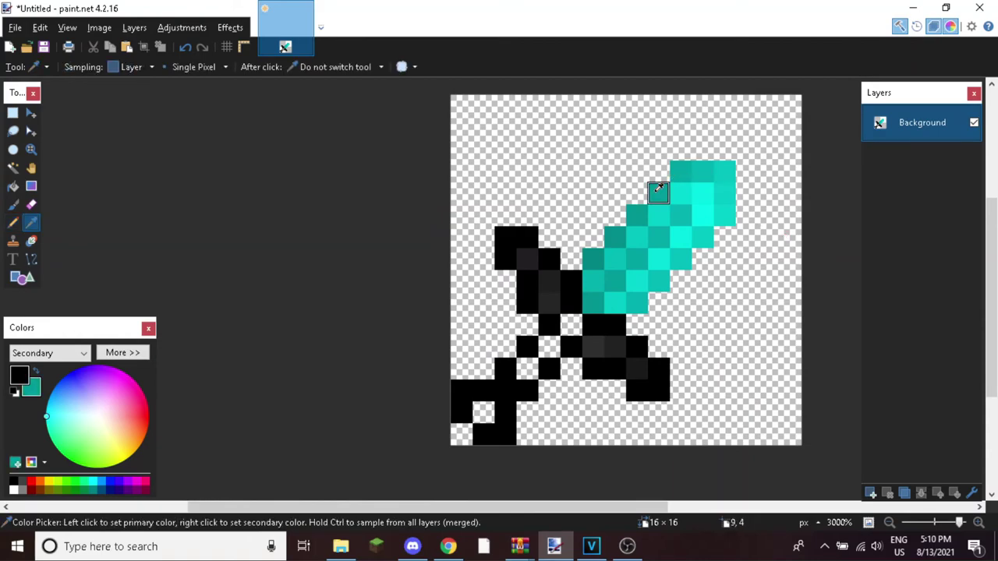
Pencil one dark teal pixel into the centre of the pommel and one into the centre of the crossguard
{"action": "key", "text": "p"}
{"action": "right_click", "coordinate": [484, 411]}
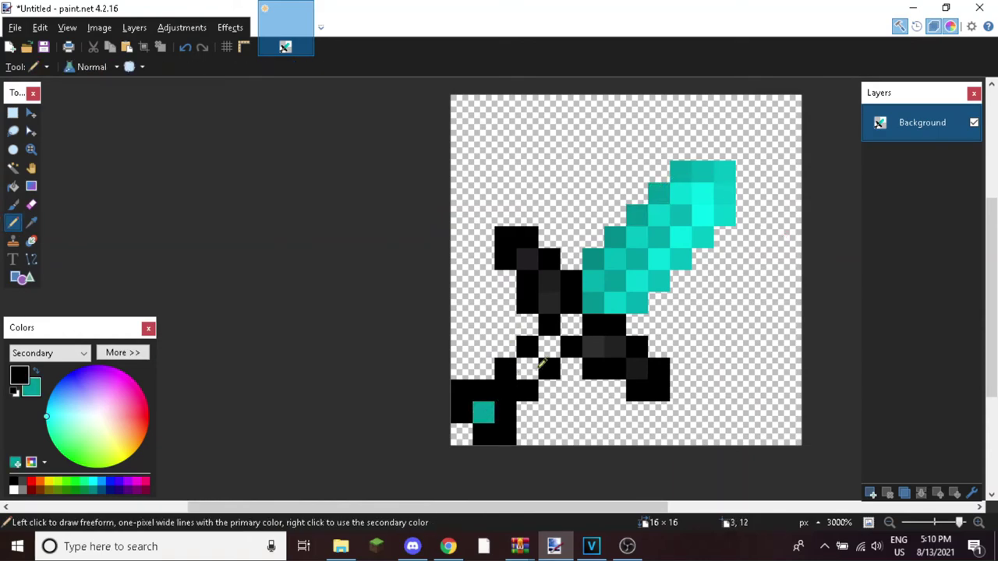
{"action": "right_click", "coordinate": [577, 321]}
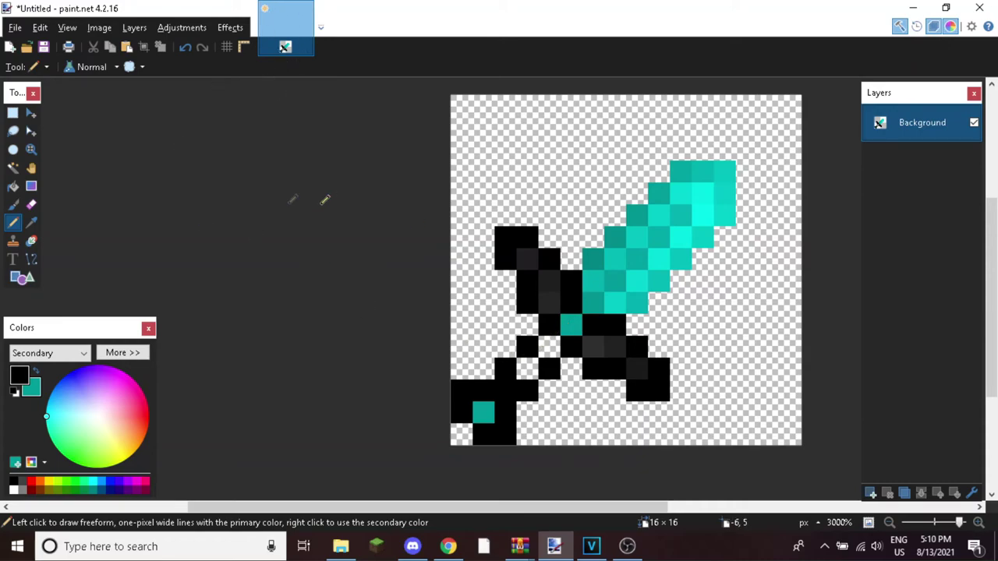
Colour the handle with a diagonal line of mid-grey centre pixels and dark grey pixels along both edges
{"action": "left_click", "coordinate": [538, 369]}
{"action": "left_click", "coordinate": [547, 349]}
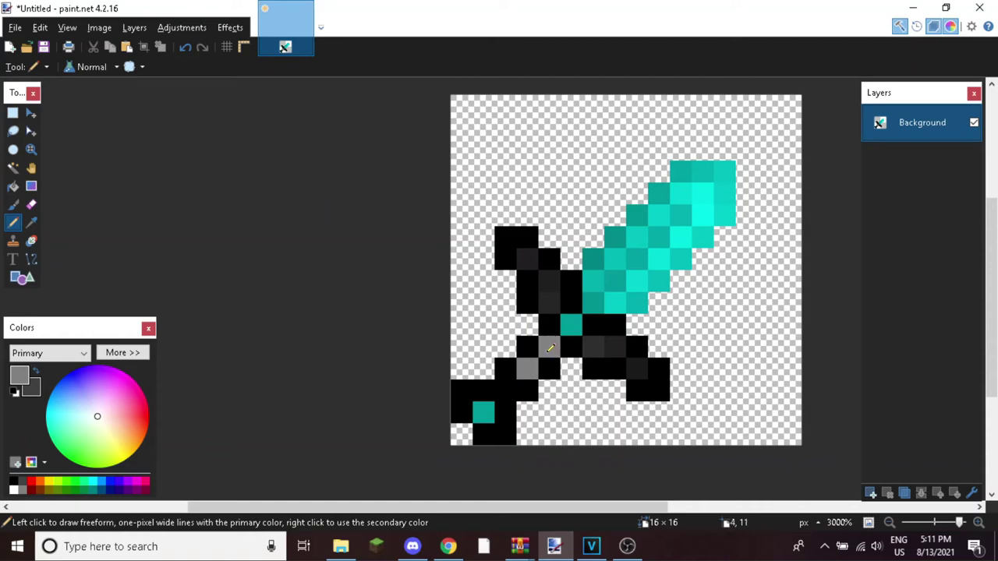
{"action": "right_click", "coordinate": [536, 382]}
{"action": "left_click", "coordinate": [507, 368]}
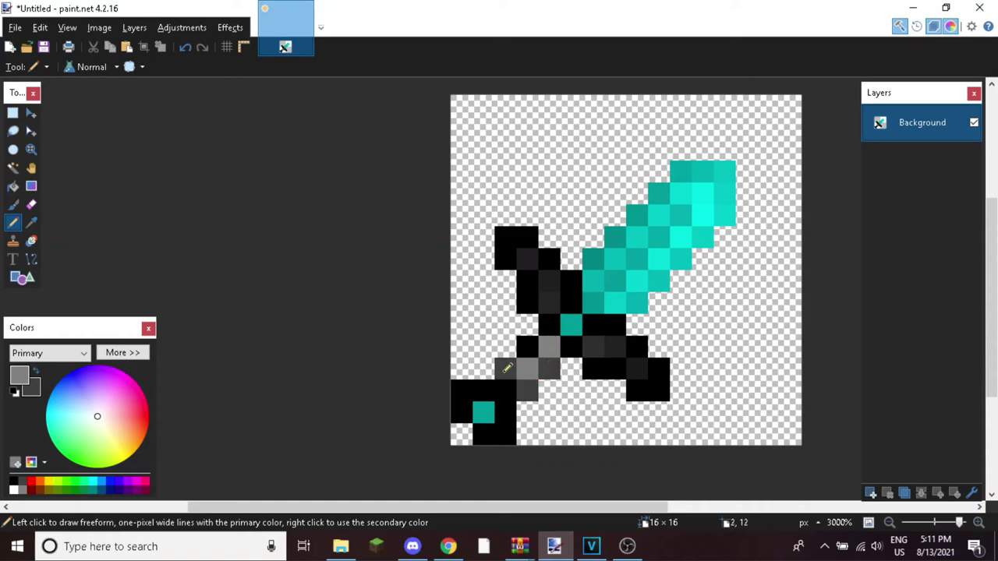
{"action": "right_click", "coordinate": [529, 348]}
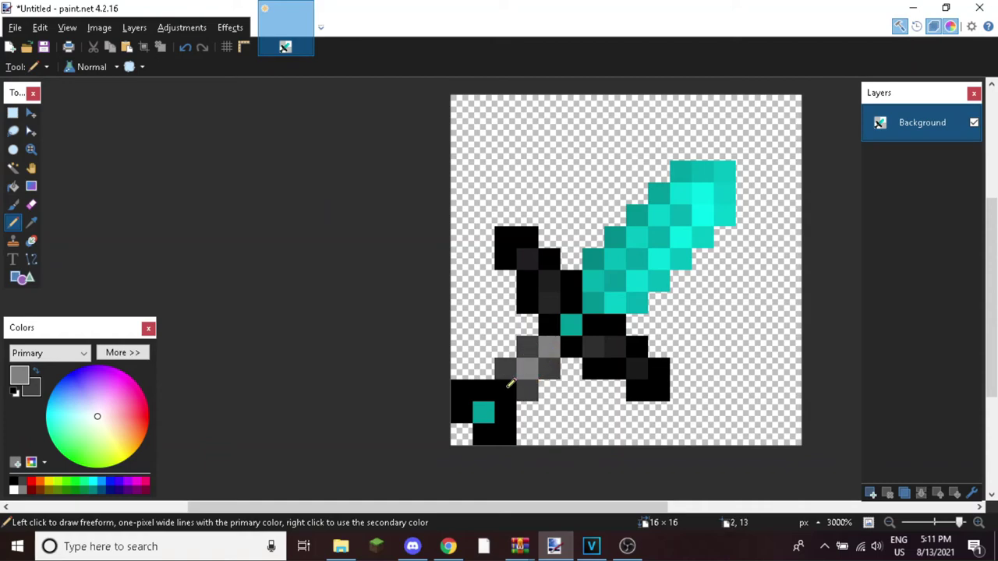
{"action": "right_click", "coordinate": [511, 383]}
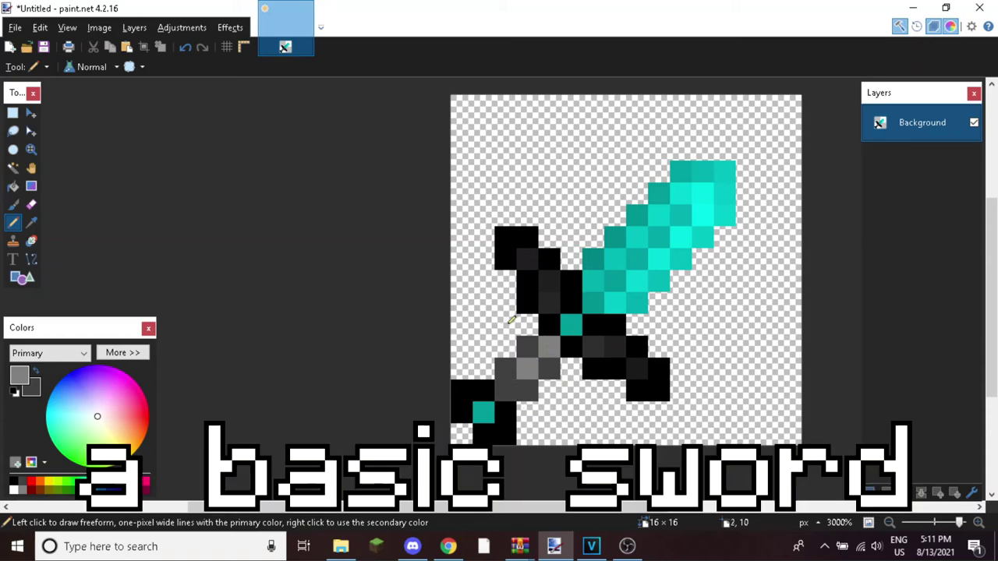
{"action": "left_click", "coordinate": [507, 385]}
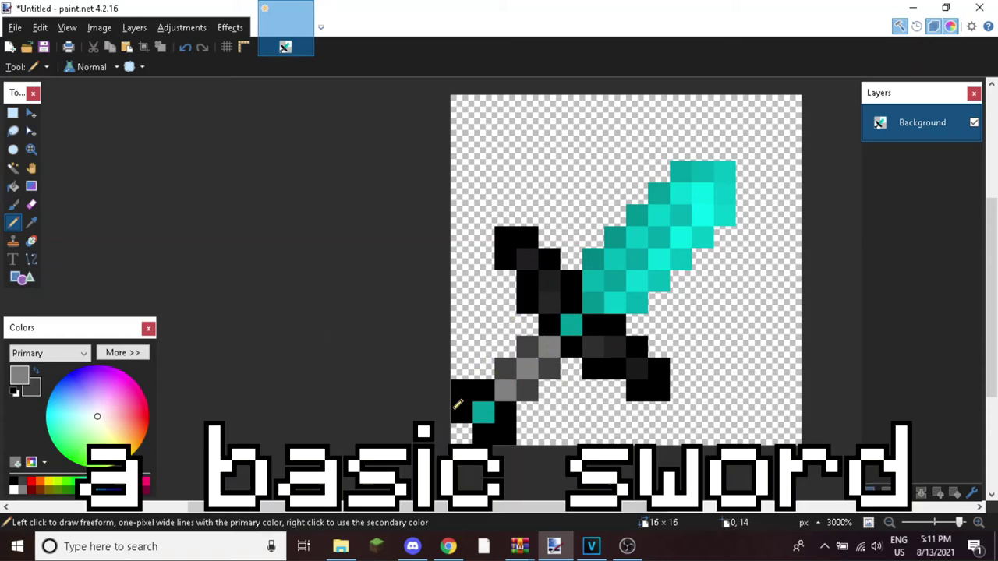
Sample black from the pommel as the secondary colour and fill the pommel's empty lower-left corner pixel
{"action": "key", "text": "k"}
{"action": "right_click", "coordinate": [458, 408]}
{"action": "key", "text": "p"}
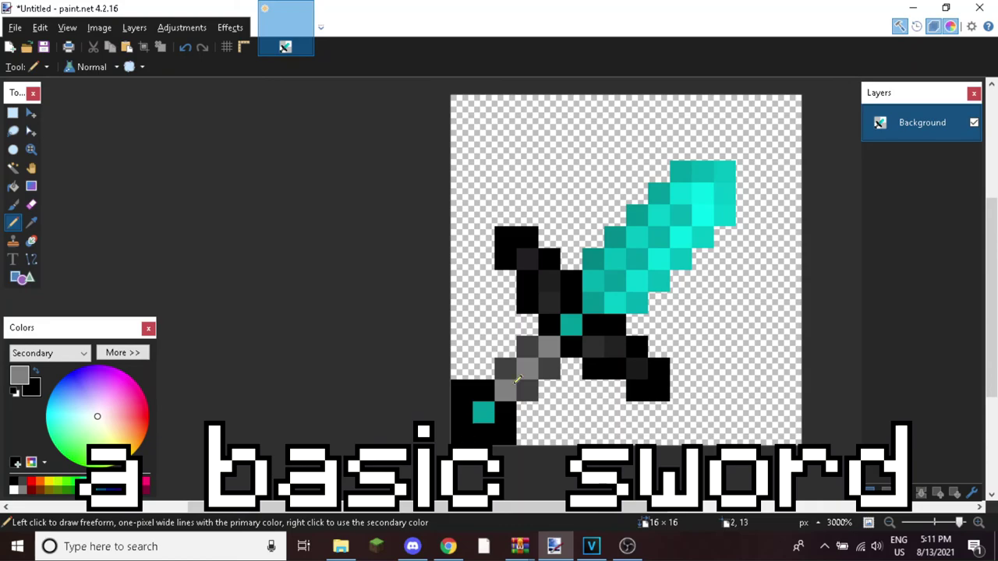
Select only the handle's grey centre pixel nearest the pommel, darken it with a Hue / Saturation lightness of -20, and deselect
{"action": "scroll", "coordinate": [343, 446], "scroll_direction": "down", "scroll_amount": 3}
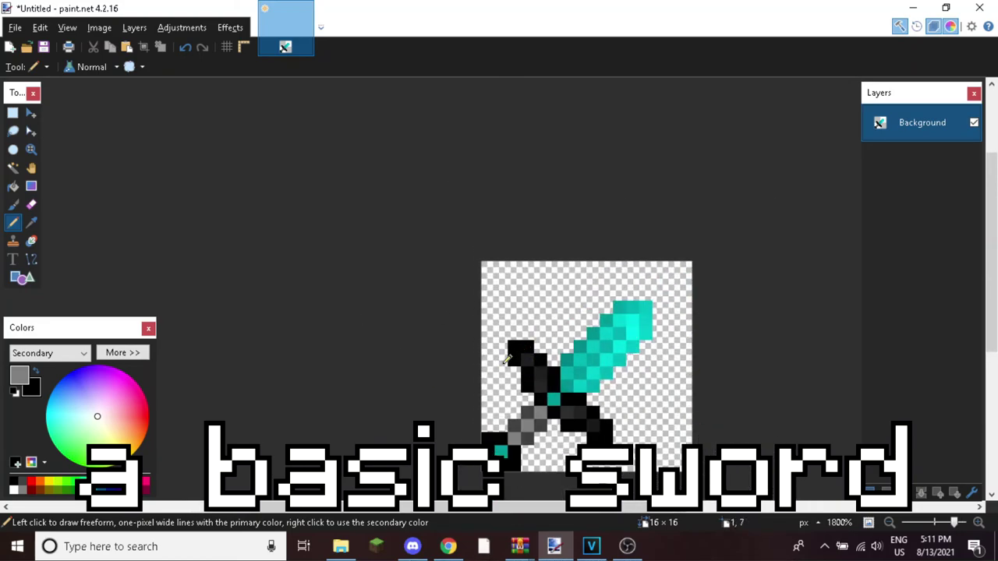
{"action": "scroll", "coordinate": [507, 358], "scroll_direction": "up", "scroll_amount": 1}
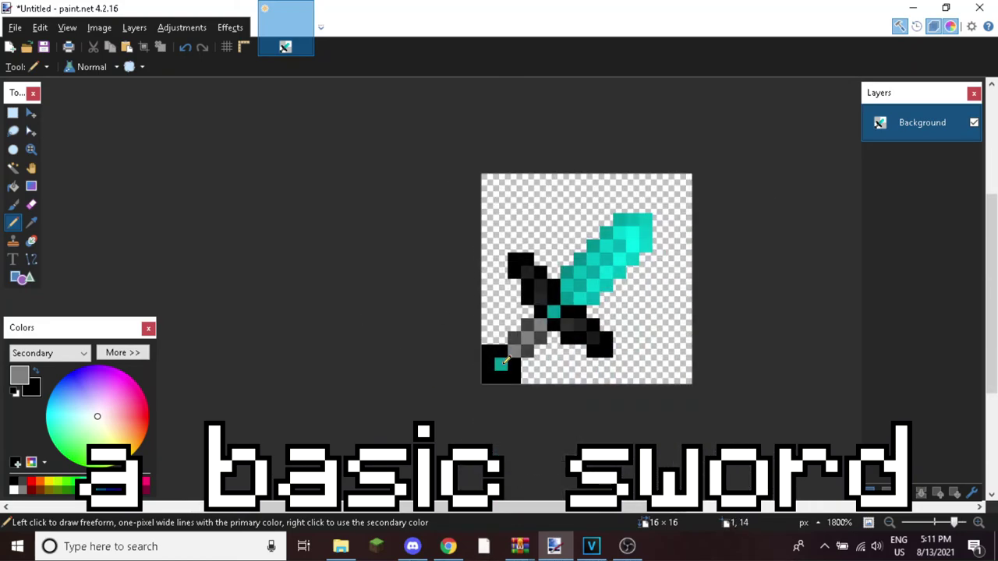
{"action": "left_click", "coordinate": [13, 115]}
{"action": "scroll", "coordinate": [508, 350], "scroll_direction": "up", "scroll_amount": 6}
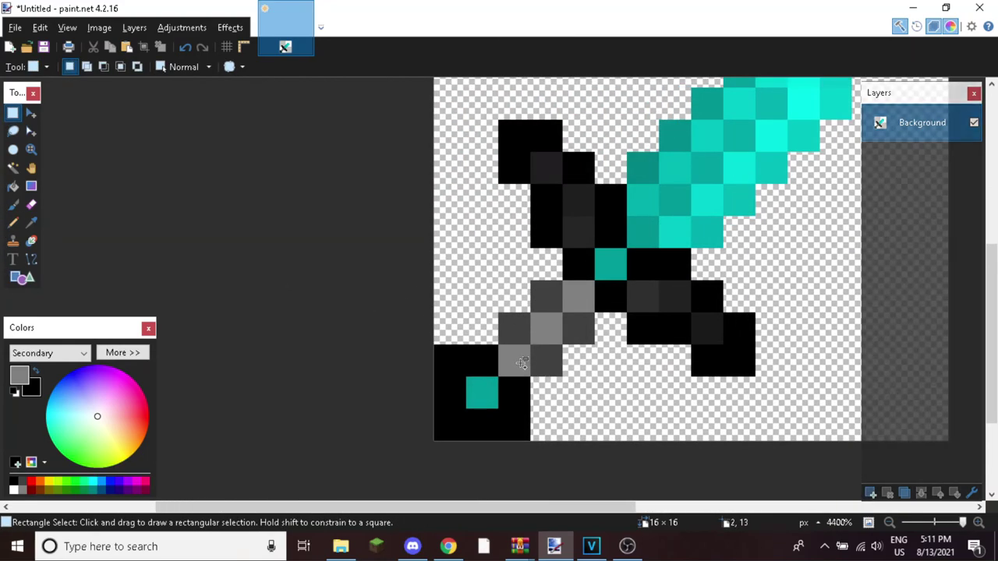
{"action": "left_click", "coordinate": [514, 356]}
{"action": "key", "text": "ctrl+shift+u"}
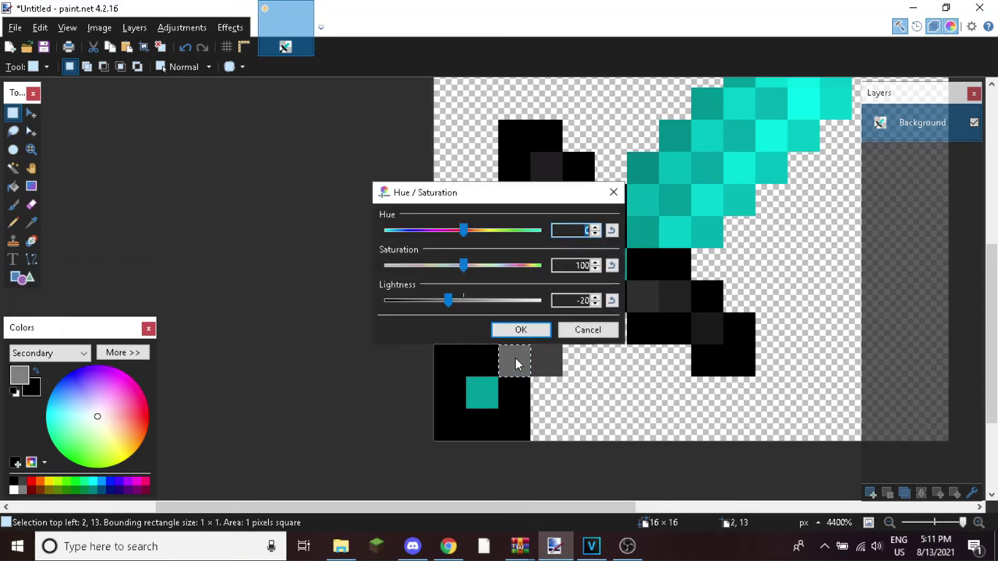
{"action": "left_click", "coordinate": [507, 328]}
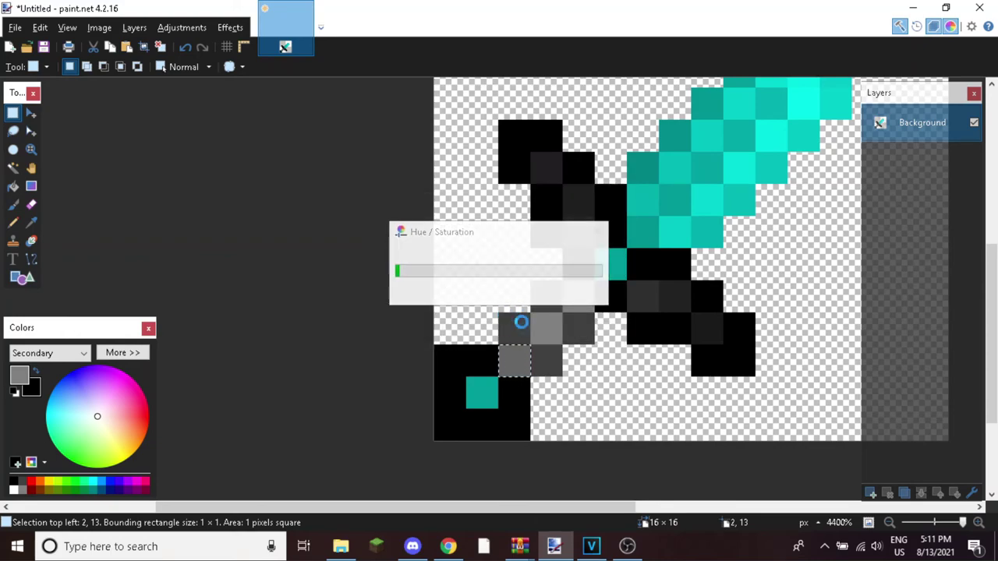
{"action": "key", "text": "ctrl+d"}
Sample the darkened grey as the secondary colour and paint the handle's centre pixel nearest the crossguard with it
{"action": "key", "text": "k"}
{"action": "right_click", "coordinate": [519, 356]}
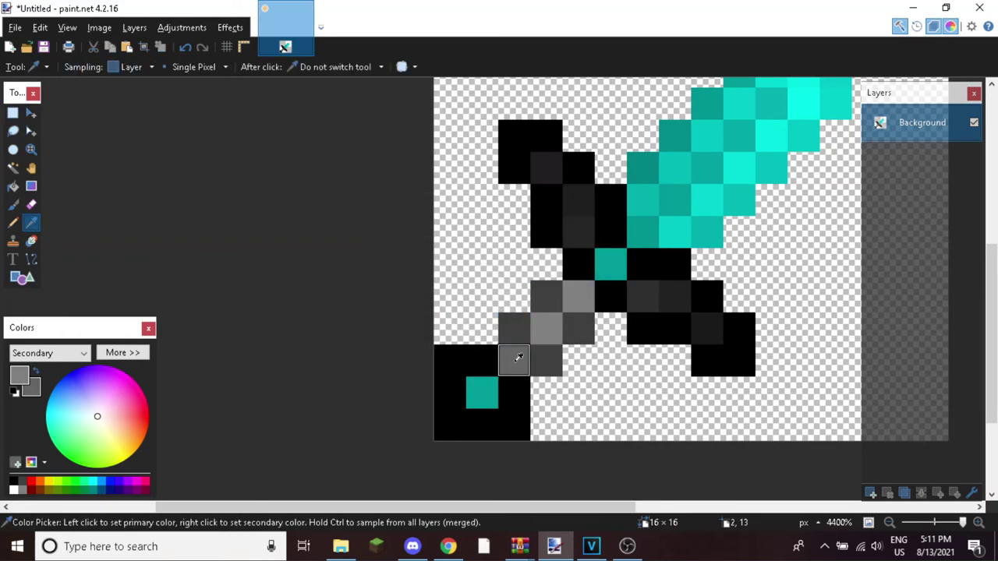
{"action": "key", "text": "p"}
{"action": "right_click", "coordinate": [575, 294]}
{"action": "scroll", "coordinate": [668, 334], "scroll_direction": "down", "scroll_amount": 3}
{"action": "scroll", "coordinate": [691, 306], "scroll_direction": "down", "scroll_amount": 2}
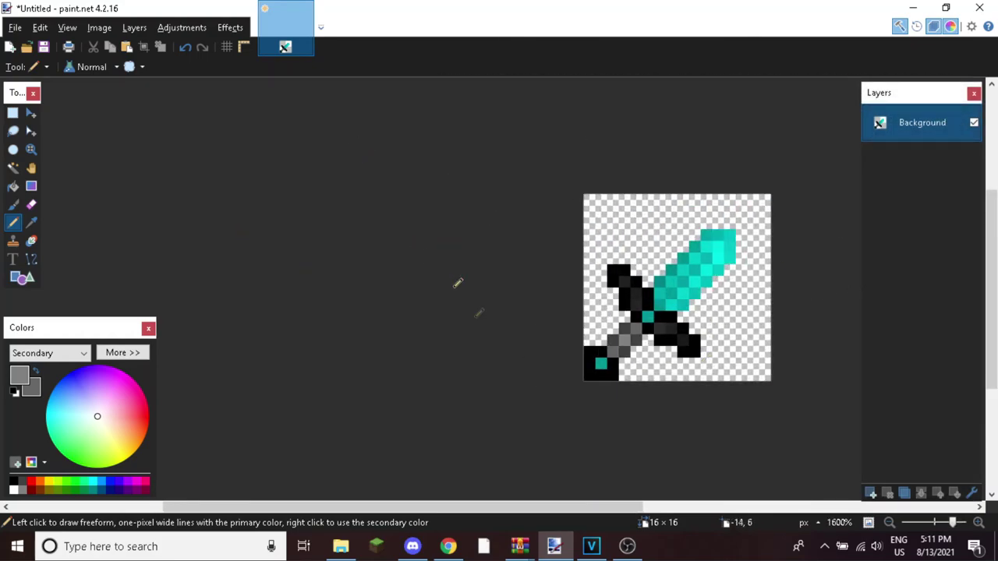
{"action": "left_click_drag", "start_coordinate": [443, 506], "coordinate": [523, 508]}
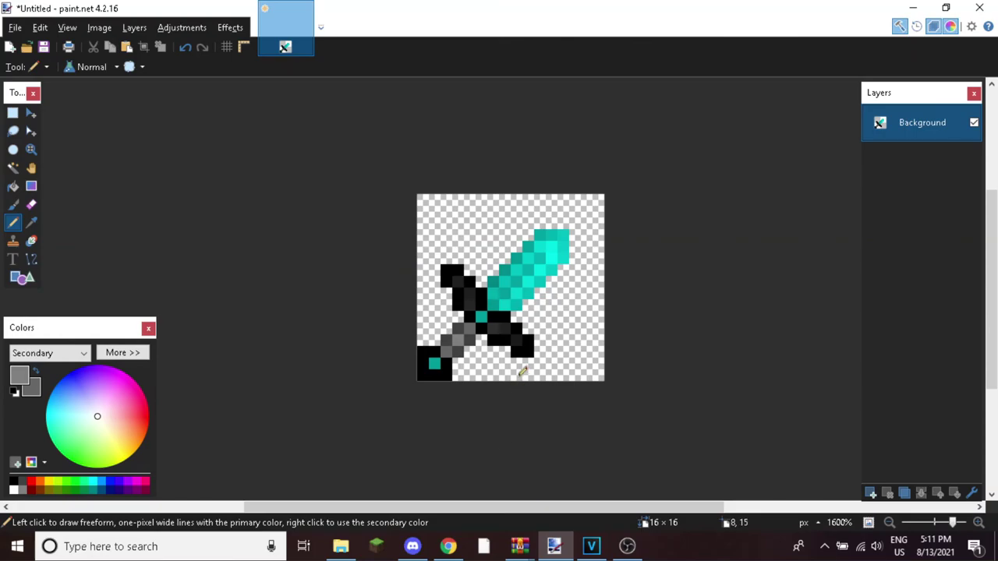